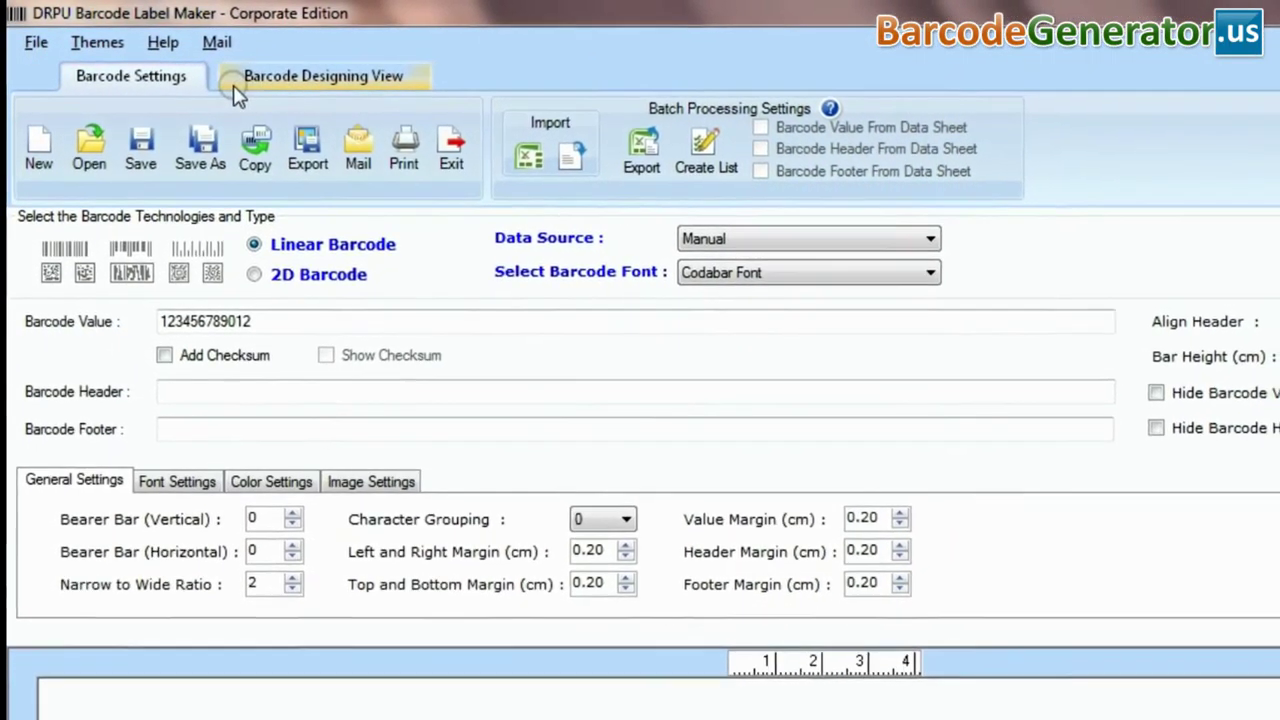
left_click(735, 247)
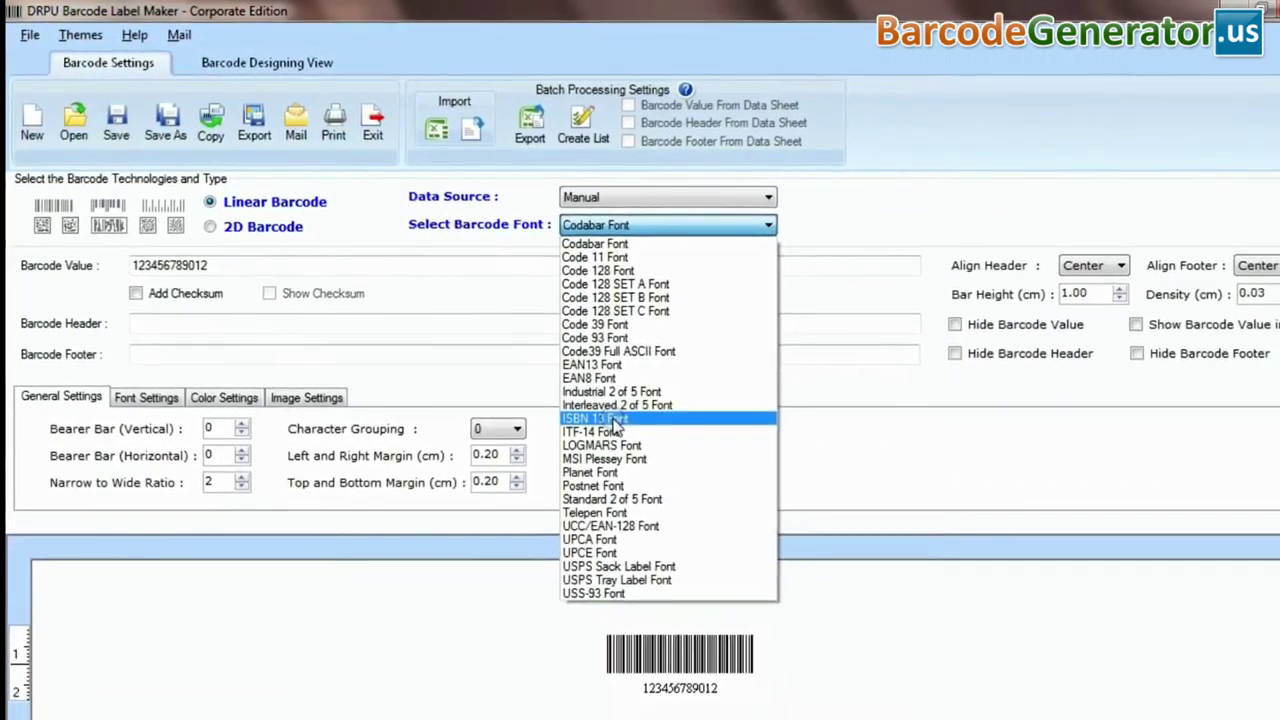
left_click(597, 419)
type("9632587401232")
- Set the barcode header to "ISBN 13 Barcode Font" and the barcode footer to "Designed using DRPU Software"
left_click(400, 324)
type("ISBN ")
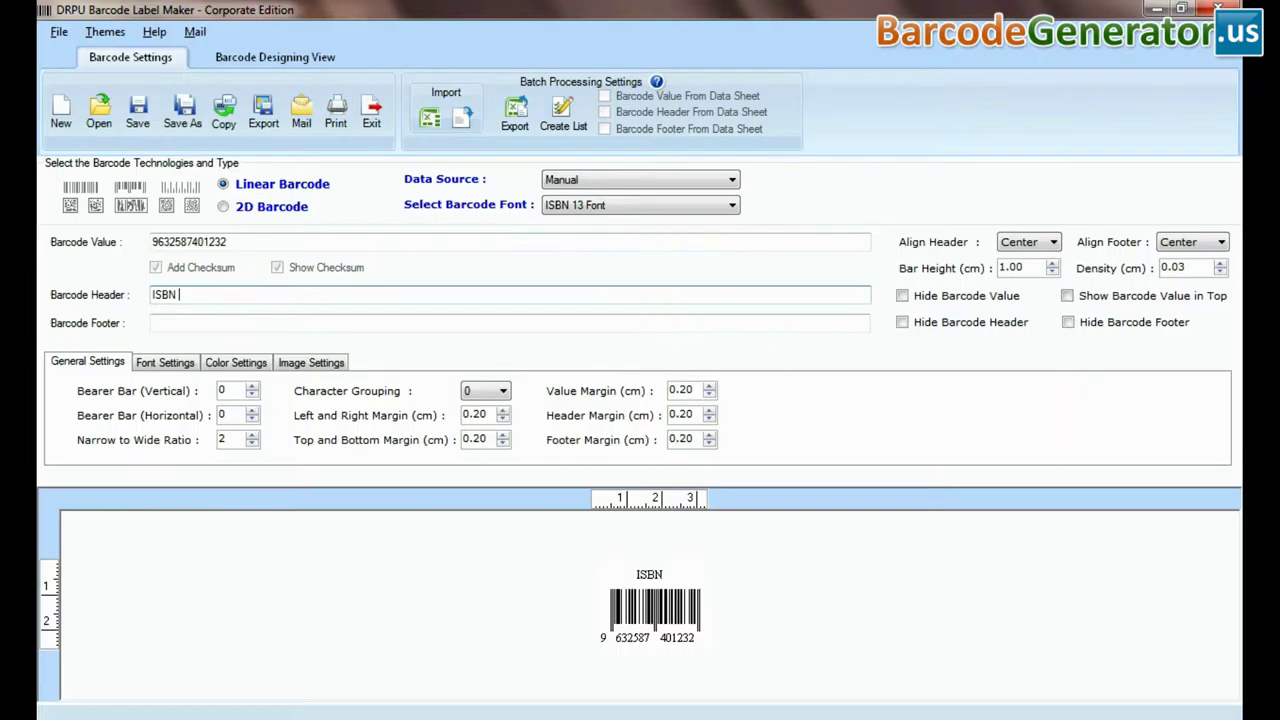
type("13 Barcode Font")
left_click(205, 322)
type("Designed using DRPU Software")
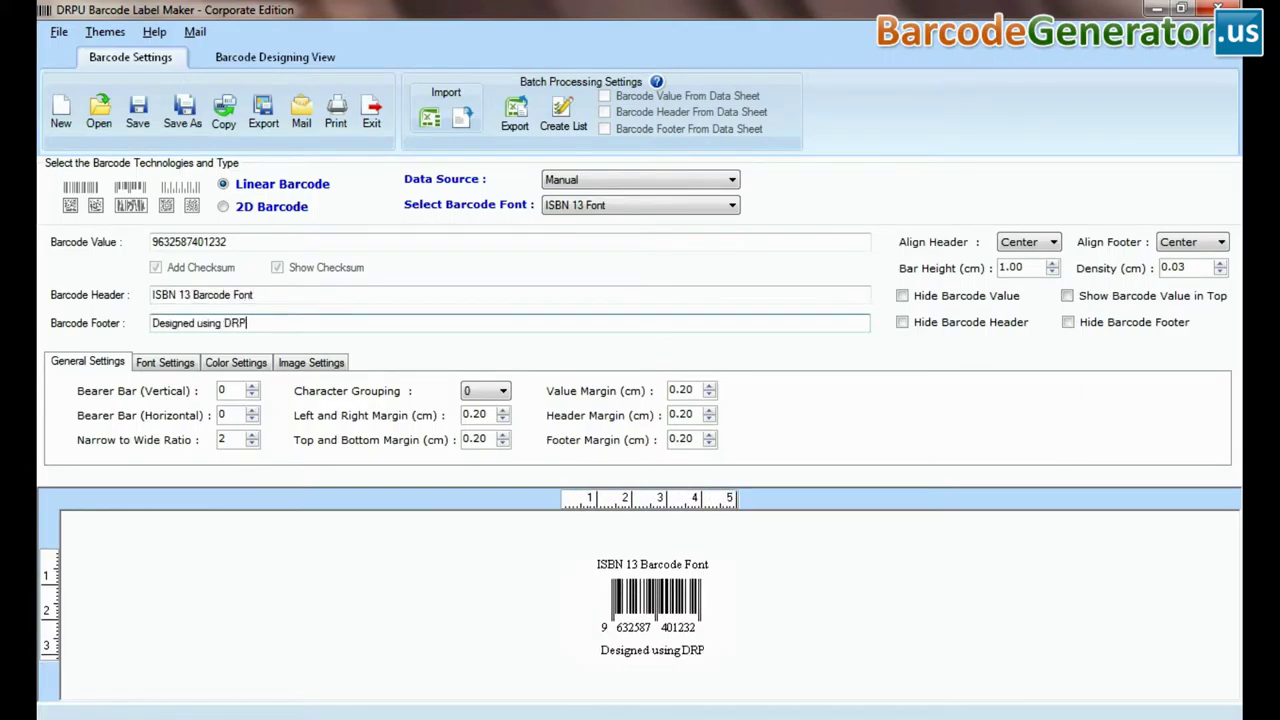
- Set the barcode's bar height to 1.20 cm and its density to 0.06 cm
left_click(1053, 265)
left_click(1053, 265)
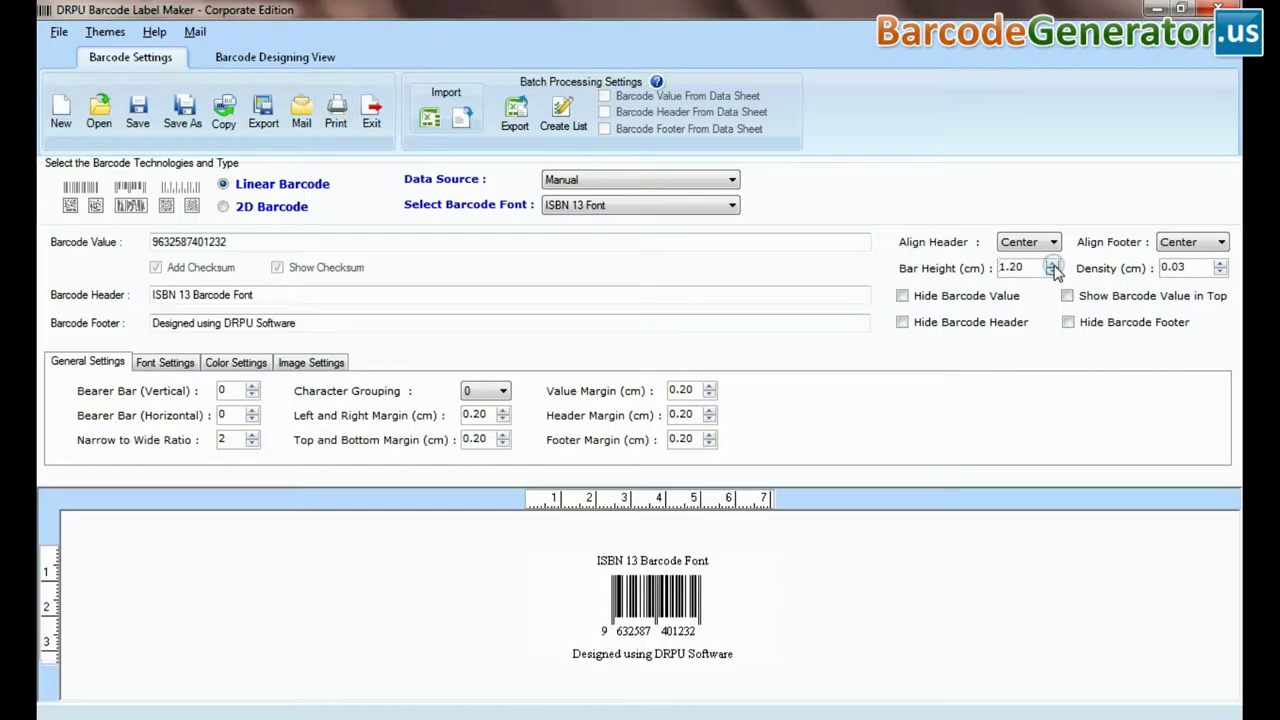
left_click(1219, 264)
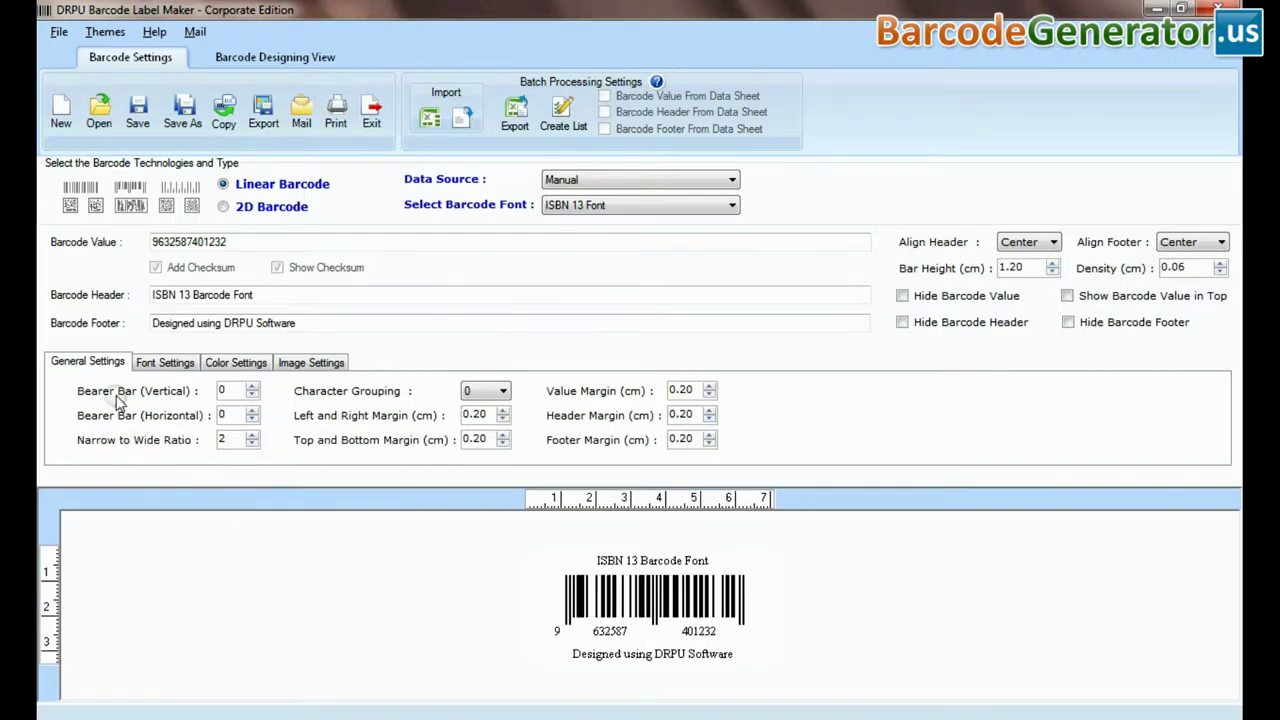
- Change the barcode header font to a larger Microsoft Sans Serif Bold
left_click(162, 363)
left_click(280, 402)
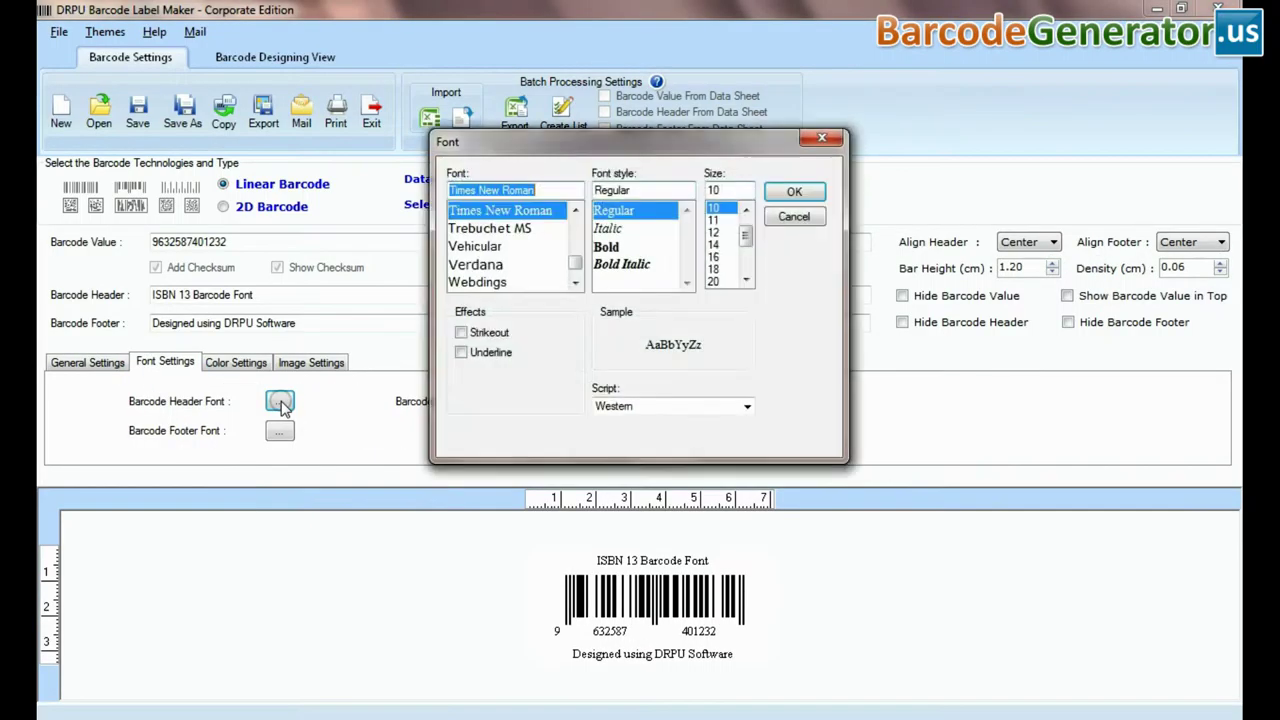
type("m")
left_click(507, 229)
left_click(610, 247)
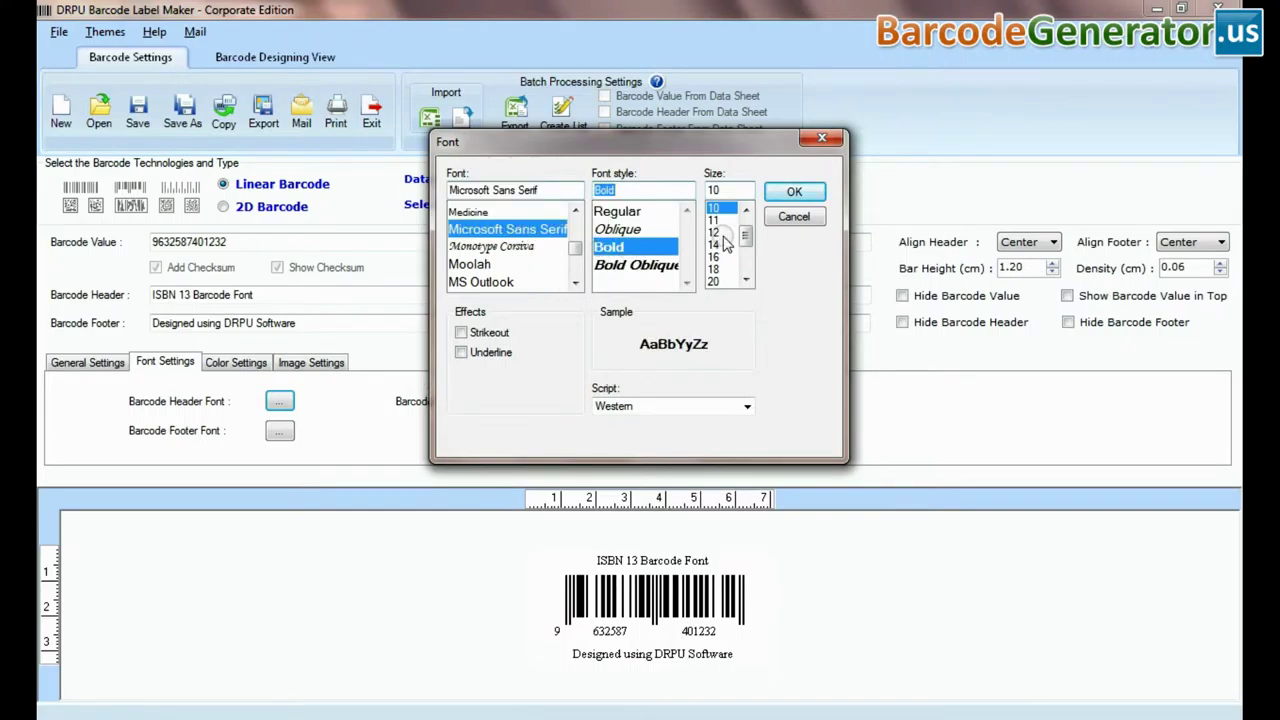
left_click(714, 256)
left_click(794, 191)
left_click(236, 362)
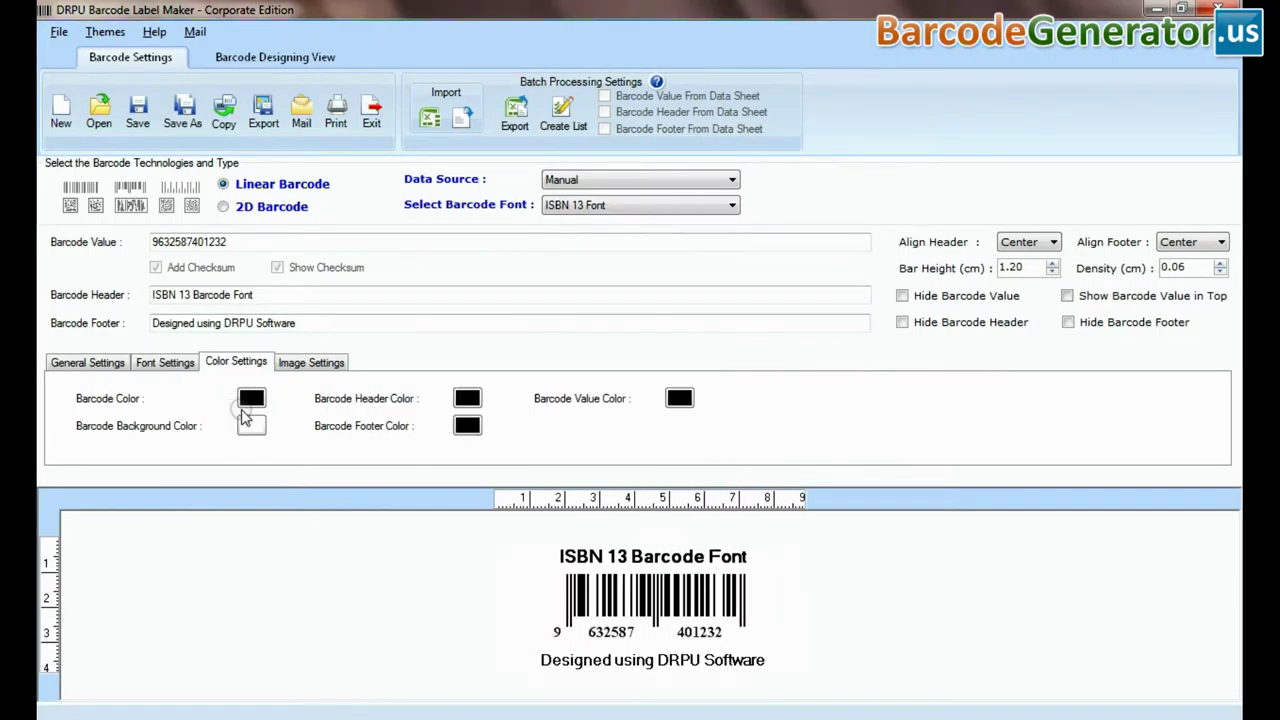
left_click(251, 398)
left_click(466, 427)
left_click(314, 362)
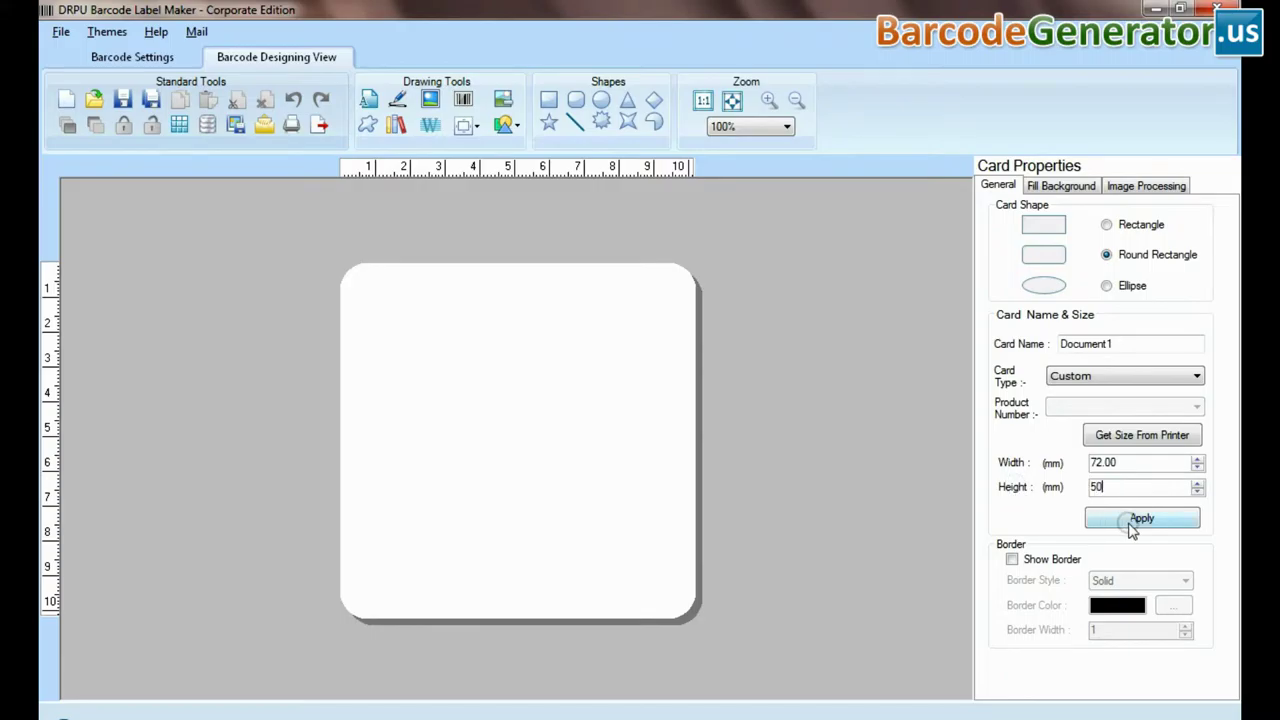
- Apply a card size of 72 mm width by 50 mm height and add a barcode to the card
left_click(1131, 518)
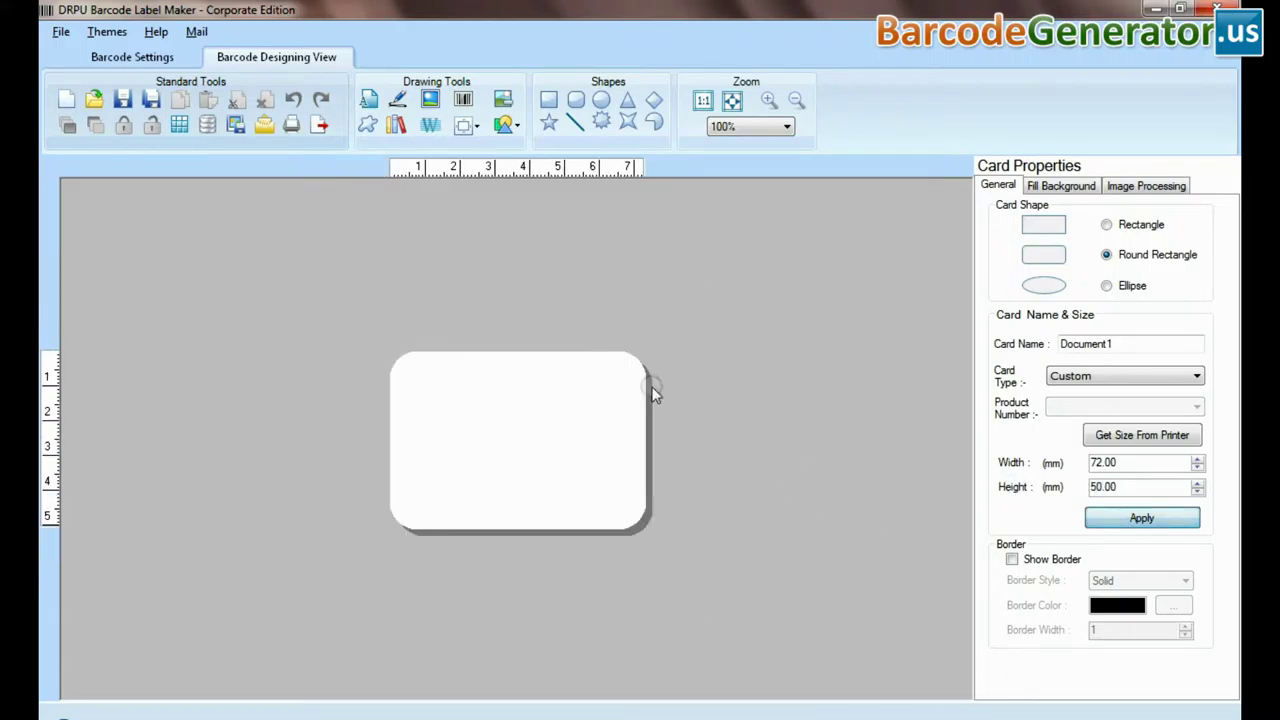
left_click(463, 99)
left_click(519, 435)
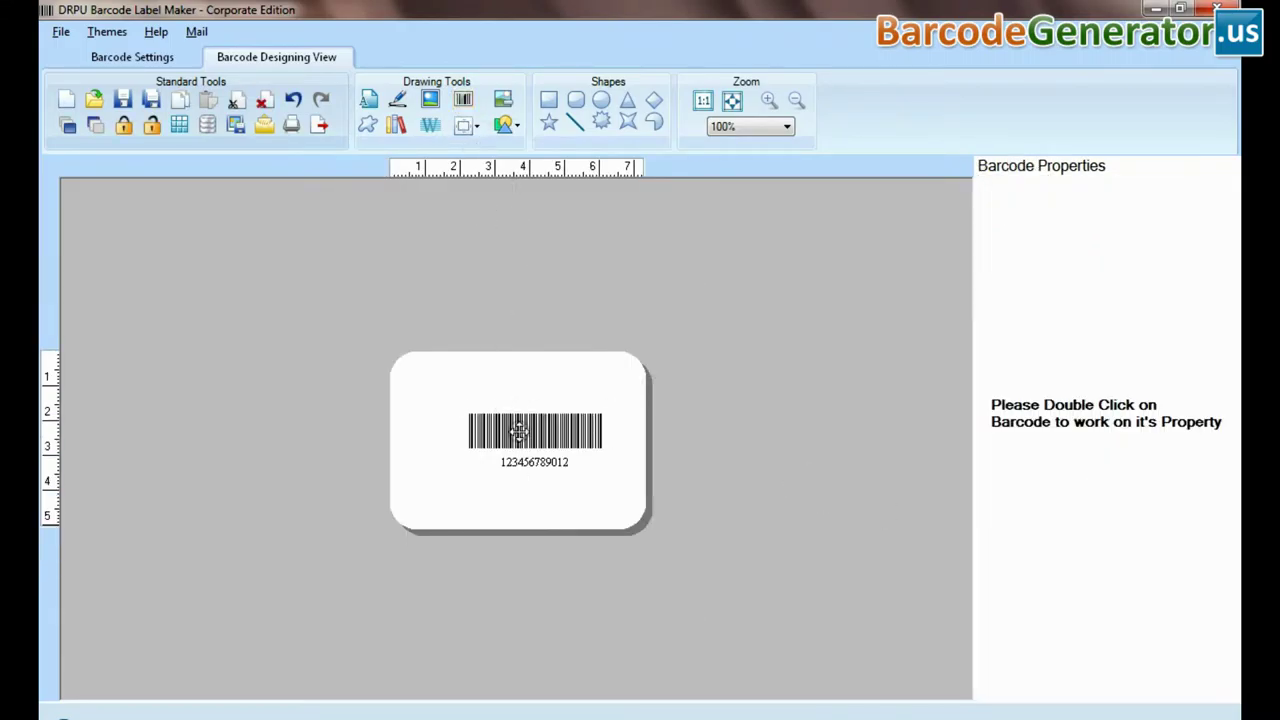
double_click(519, 432)
left_click(708, 108)
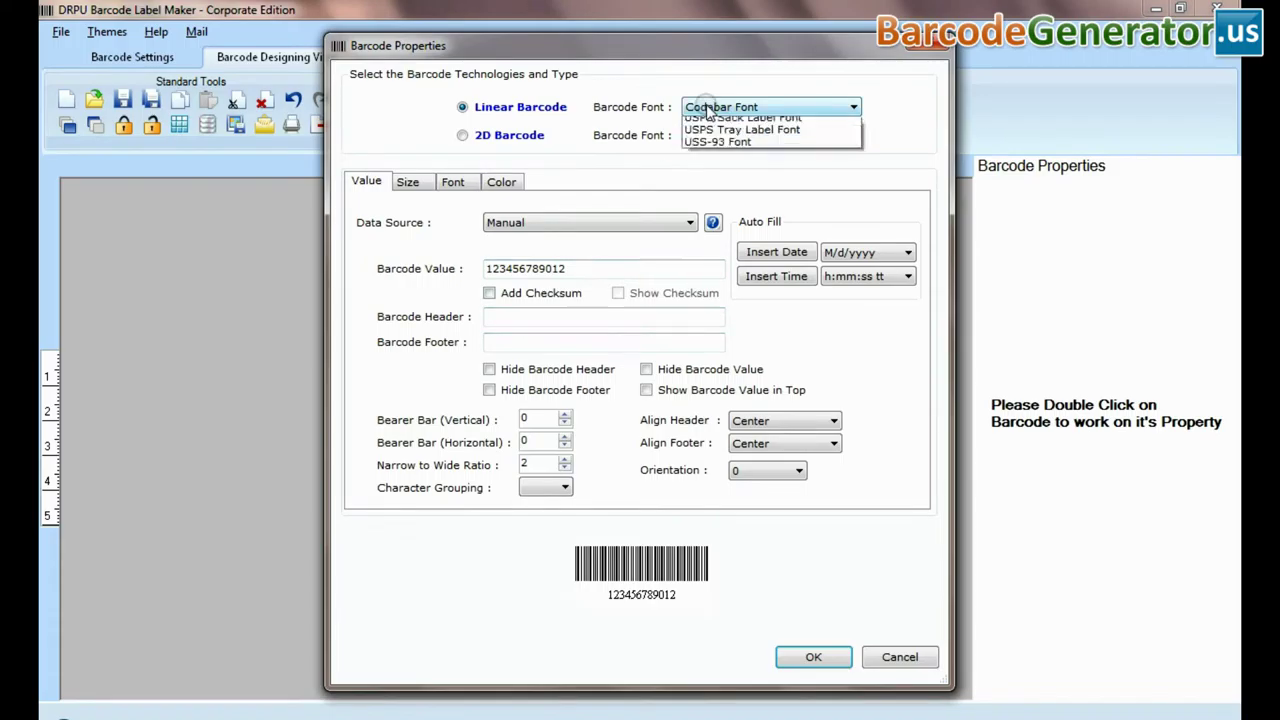
left_click(731, 284)
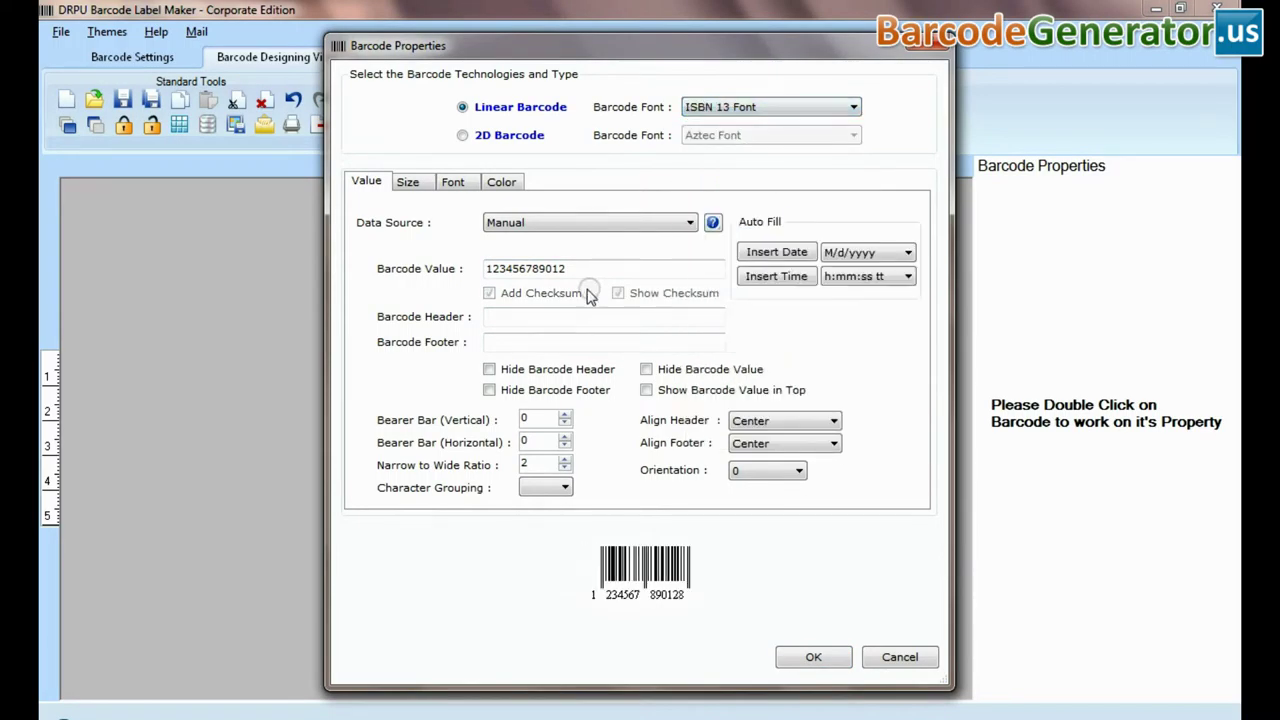
triple_click(522, 268)
type("9632587401232")
- Give the card's barcode the header "ISBN 13 Barcode Font" and the footer "Designed using DRPU Software"
left_click(591, 316)
type("ISBN 13 Barcode Font")
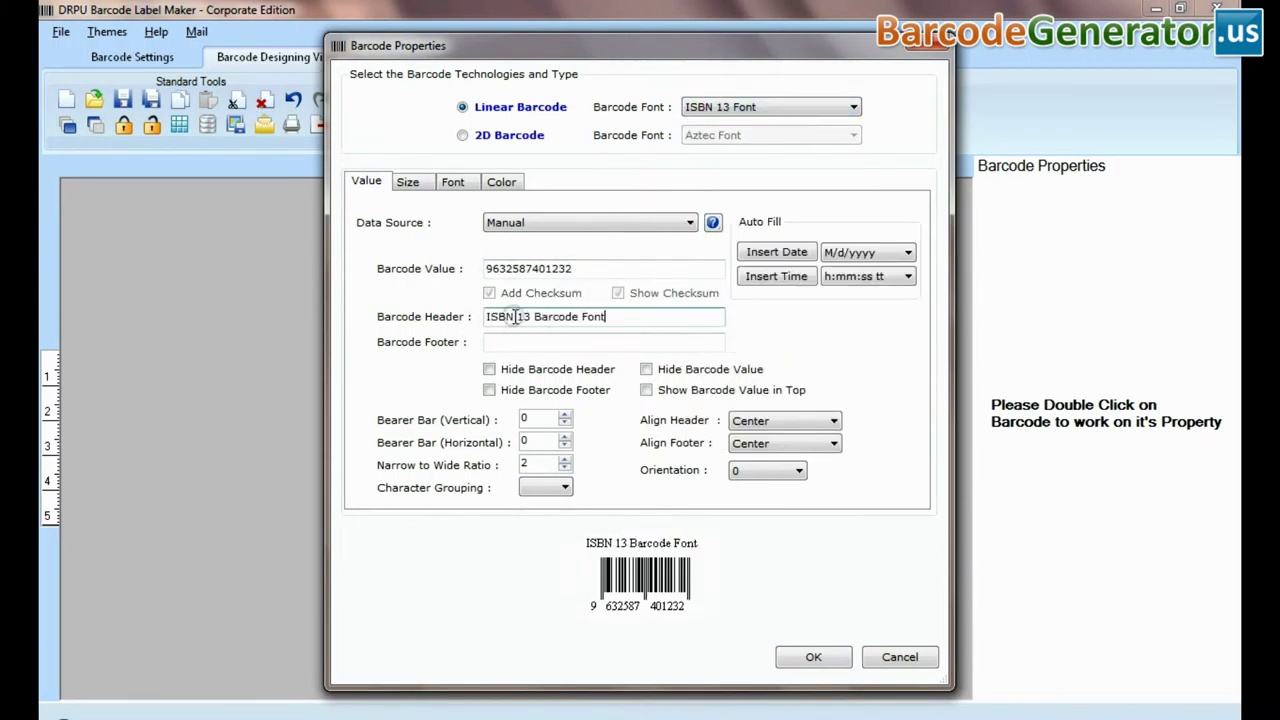
left_click(510, 341)
type("Designed using DRPU Software")
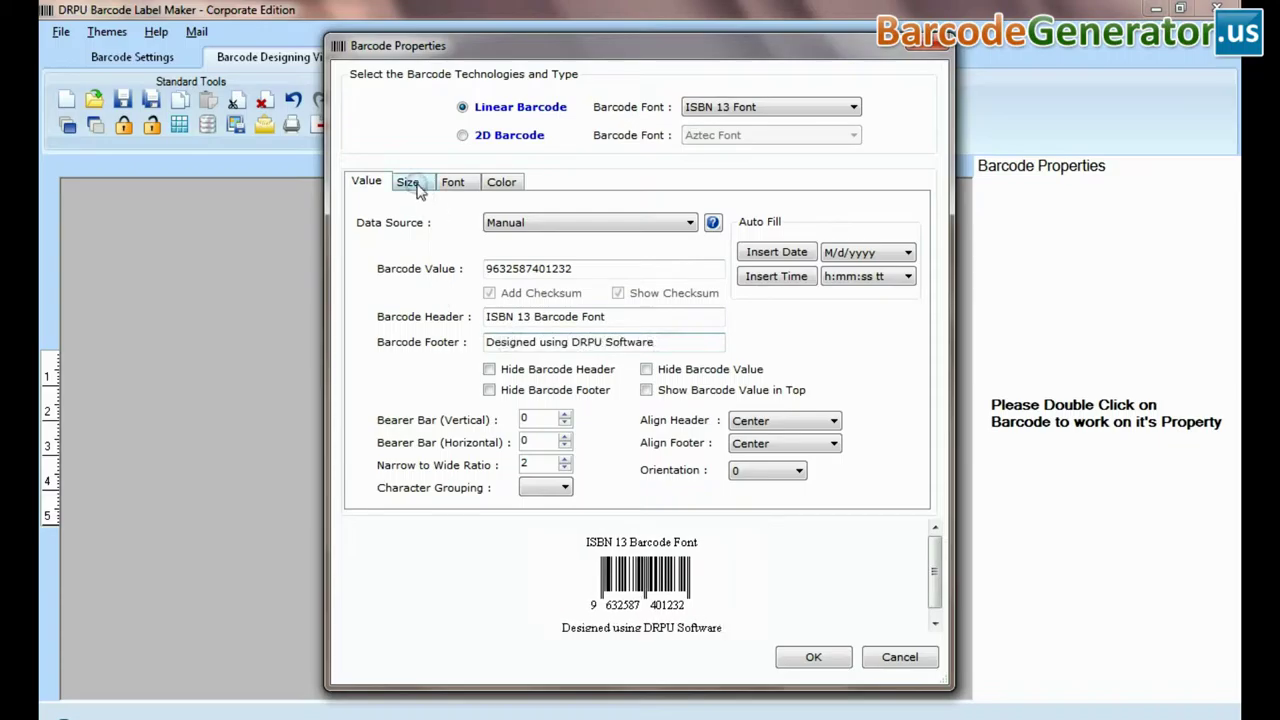
- Set the card barcode's bar height to 1.2 cm and its density to 0.06 cm
left_click(416, 188)
left_click(613, 259)
left_click(613, 259)
left_click(613, 285)
left_click(613, 285)
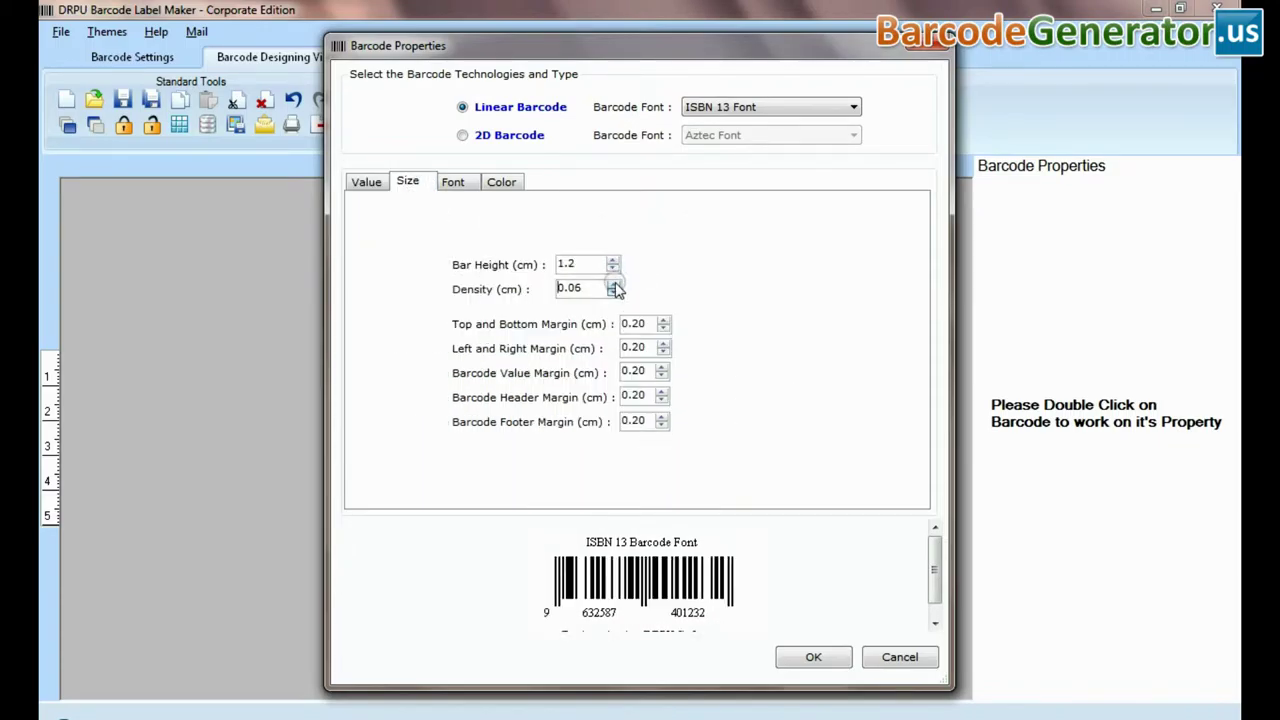
- Set the card barcode's header font to Microsoft Sans Serif Bold, size 14, and apply the barcode properties
left_click(460, 184)
left_click(631, 308)
type("m")
left_click(520, 229)
left_click(612, 246)
left_click(716, 244)
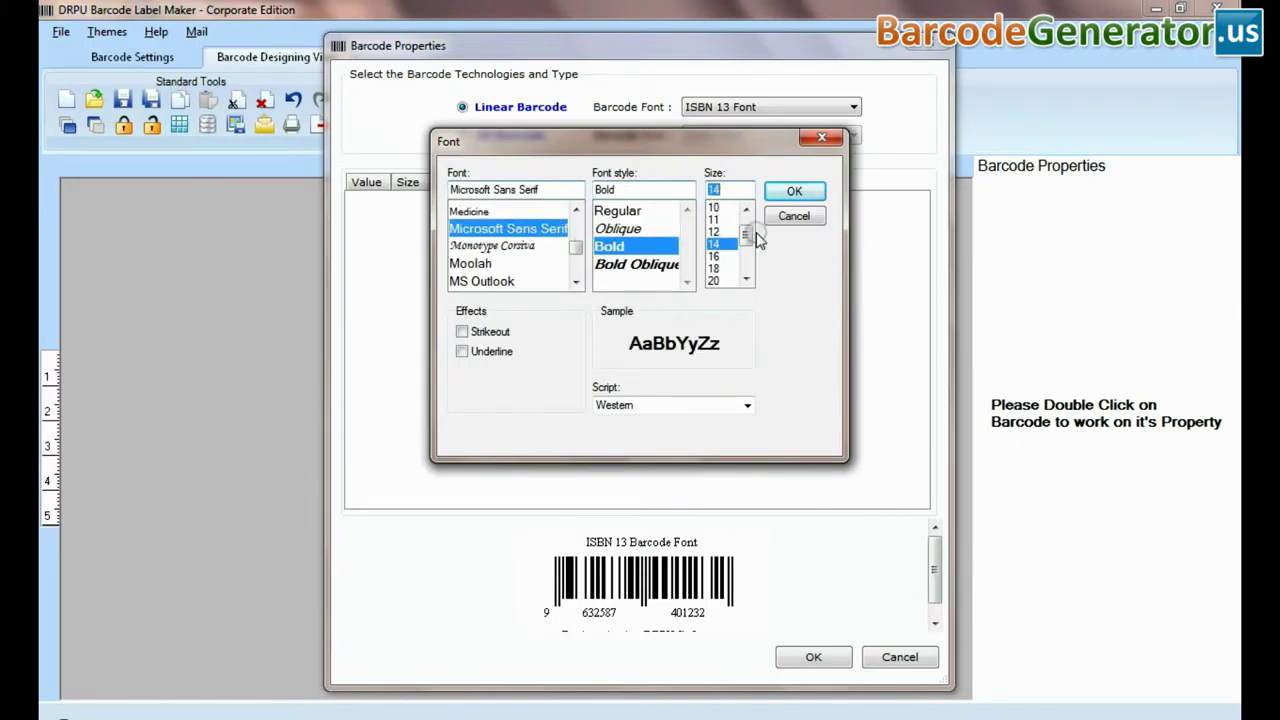
left_click(794, 191)
left_click(500, 181)
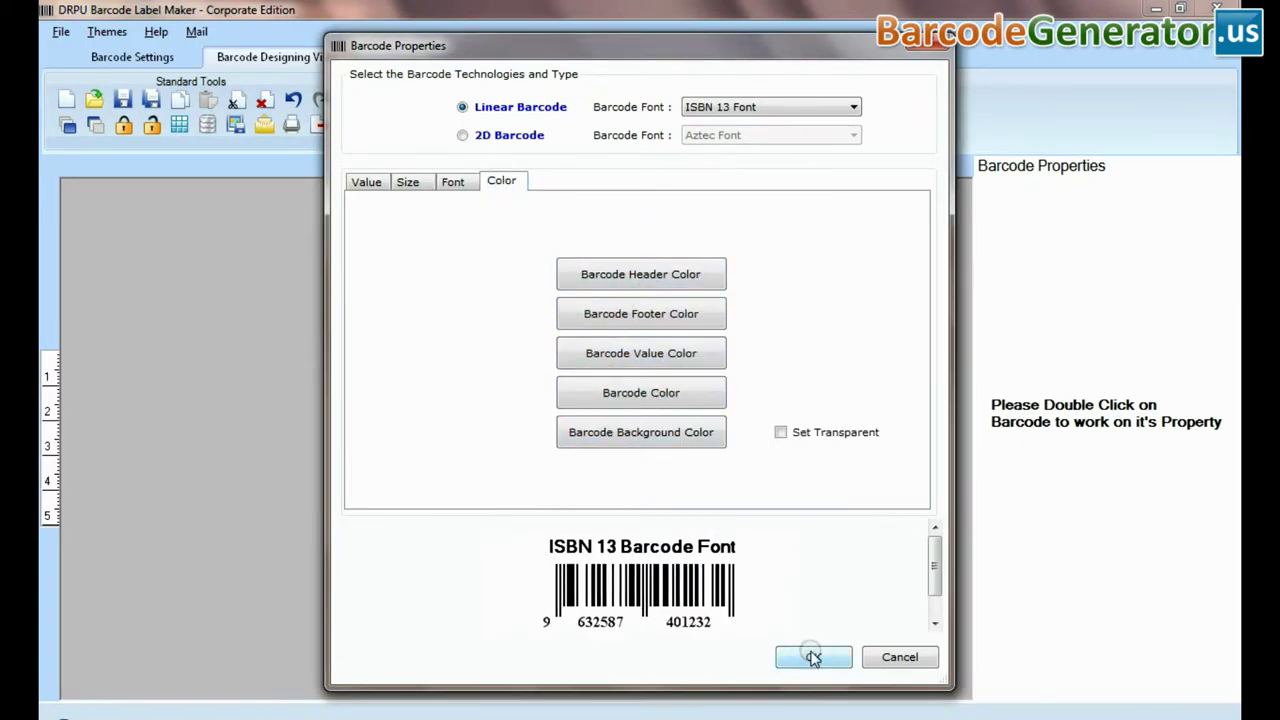
left_click(813, 657)
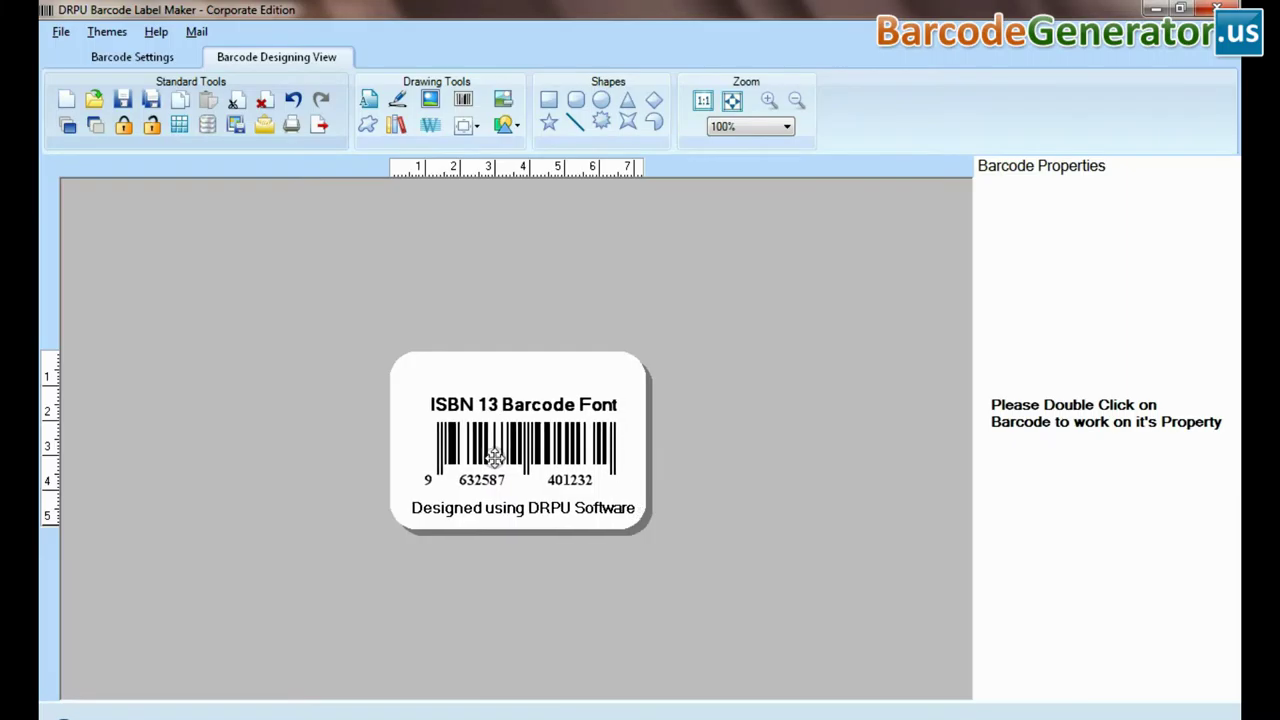
- Add a text object reading "Sample of:" on the card above the barcode header
left_click(414, 372)
left_click(368, 100)
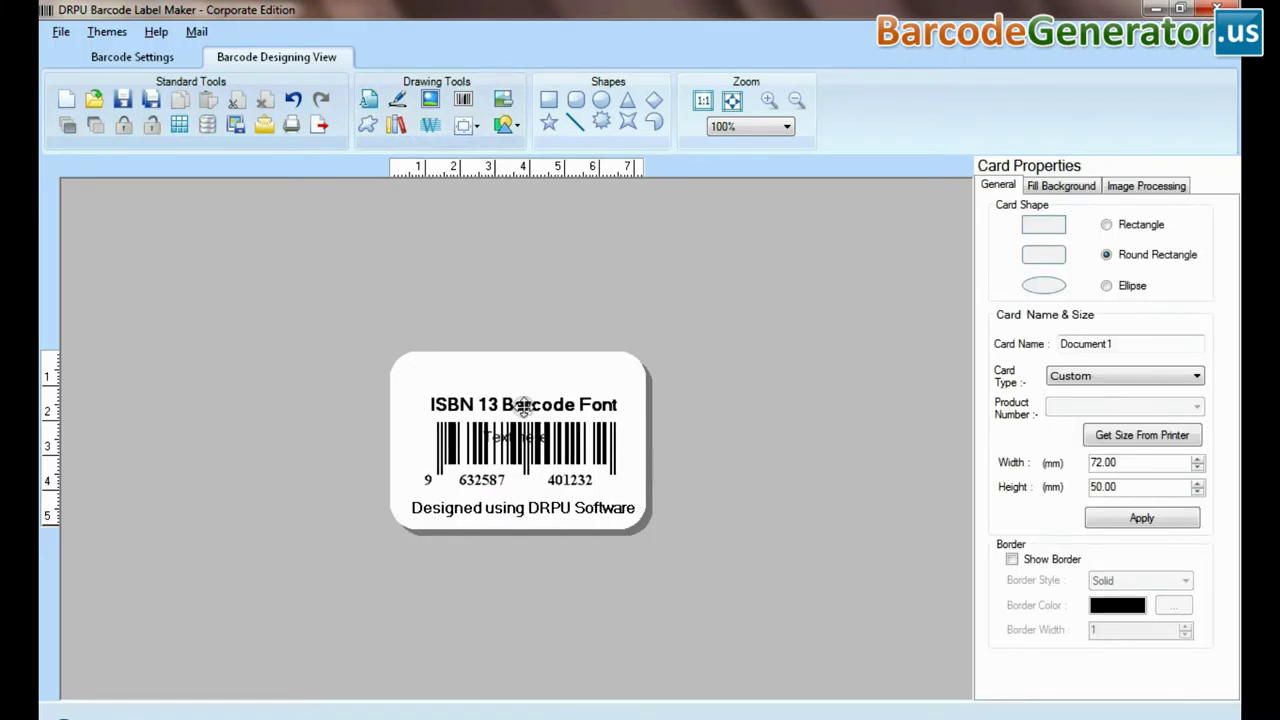
left_click(510, 405)
left_click_drag(1072, 356, 950, 345)
type("Sample of:")
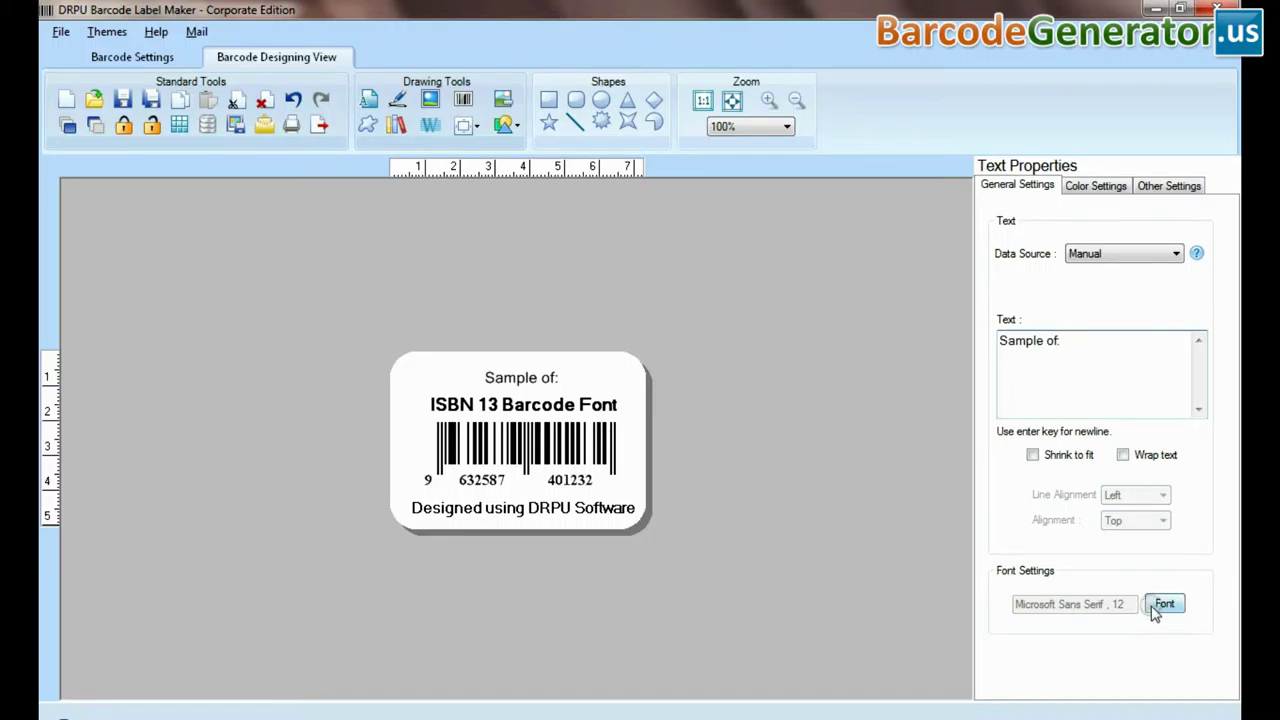
- Make the "Sample of:" text bold and increase its font size
left_click(1164, 603)
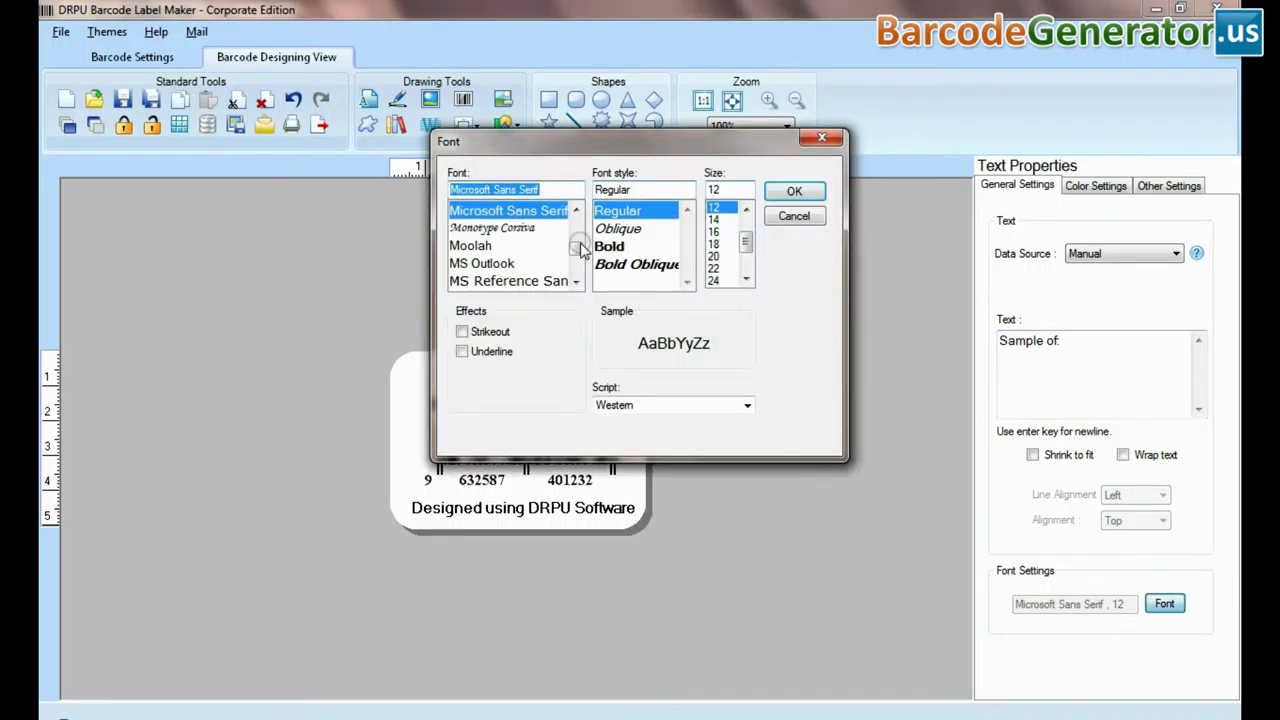
left_click(612, 246)
left_click(713, 231)
left_click(794, 191)
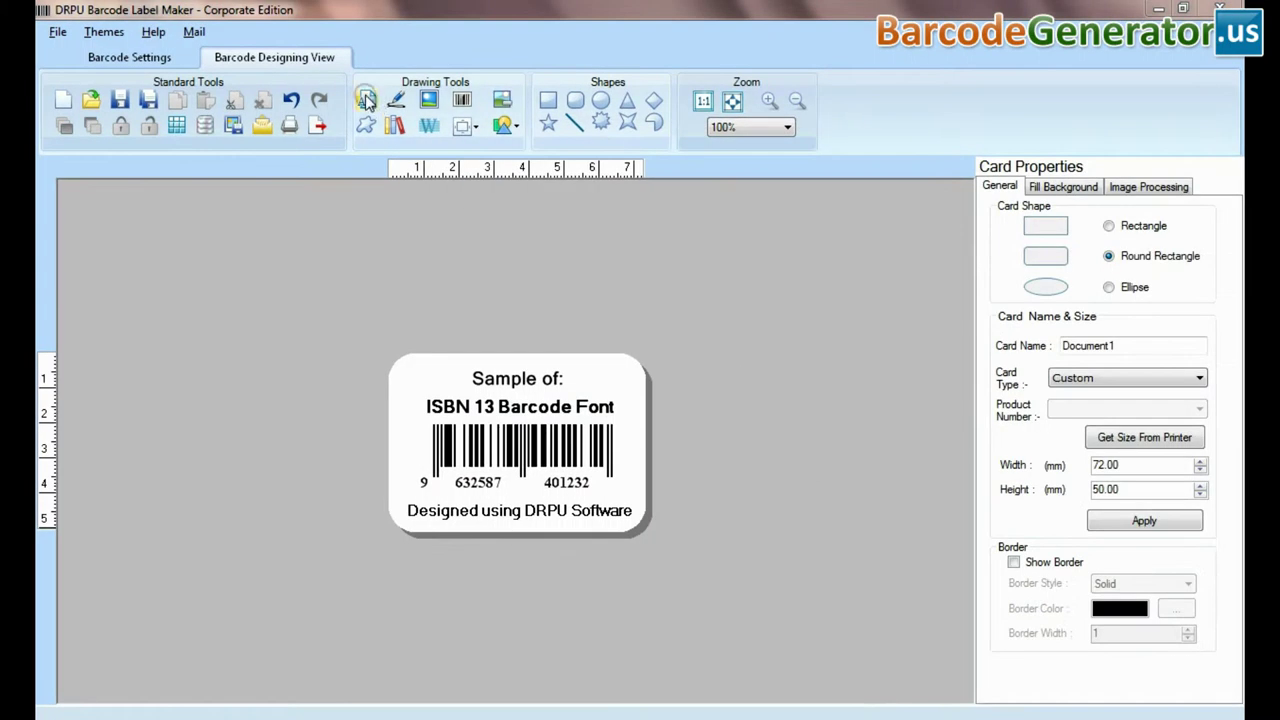
left_click(428, 100)
left_click(650, 146)
left_click(649, 163)
left_click_drag(579, 243, 697, 357)
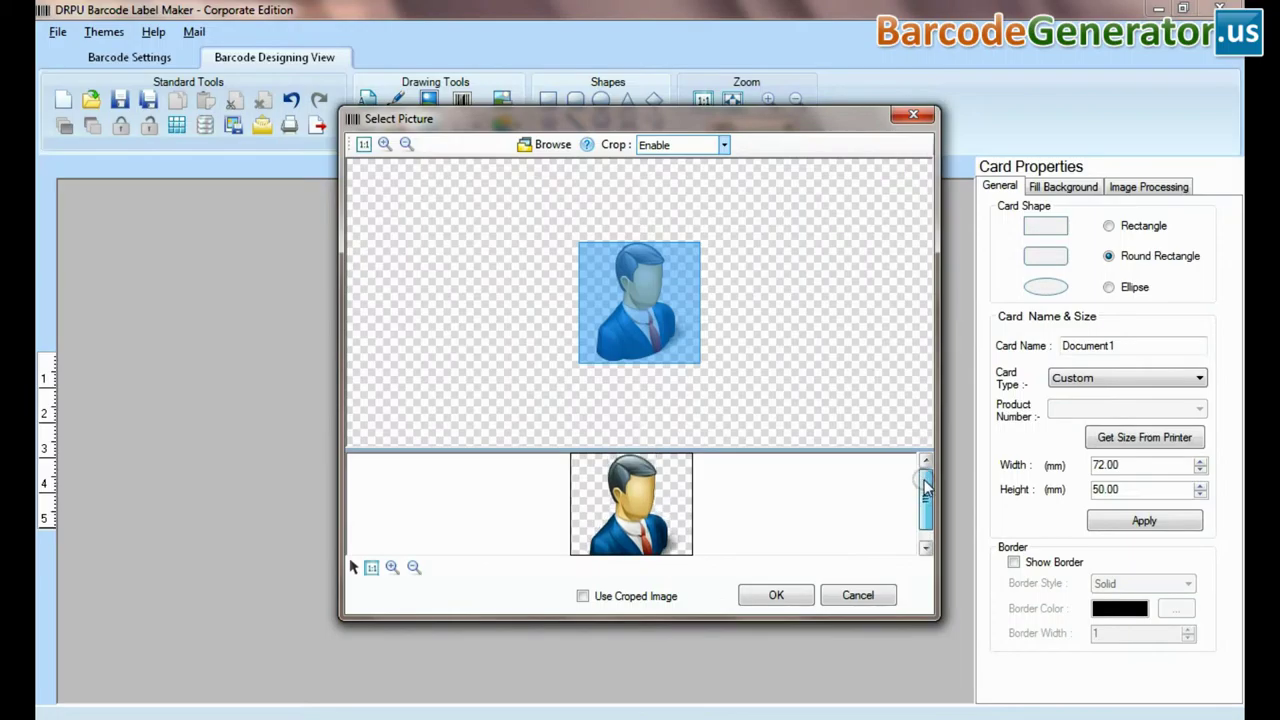
left_click(874, 597)
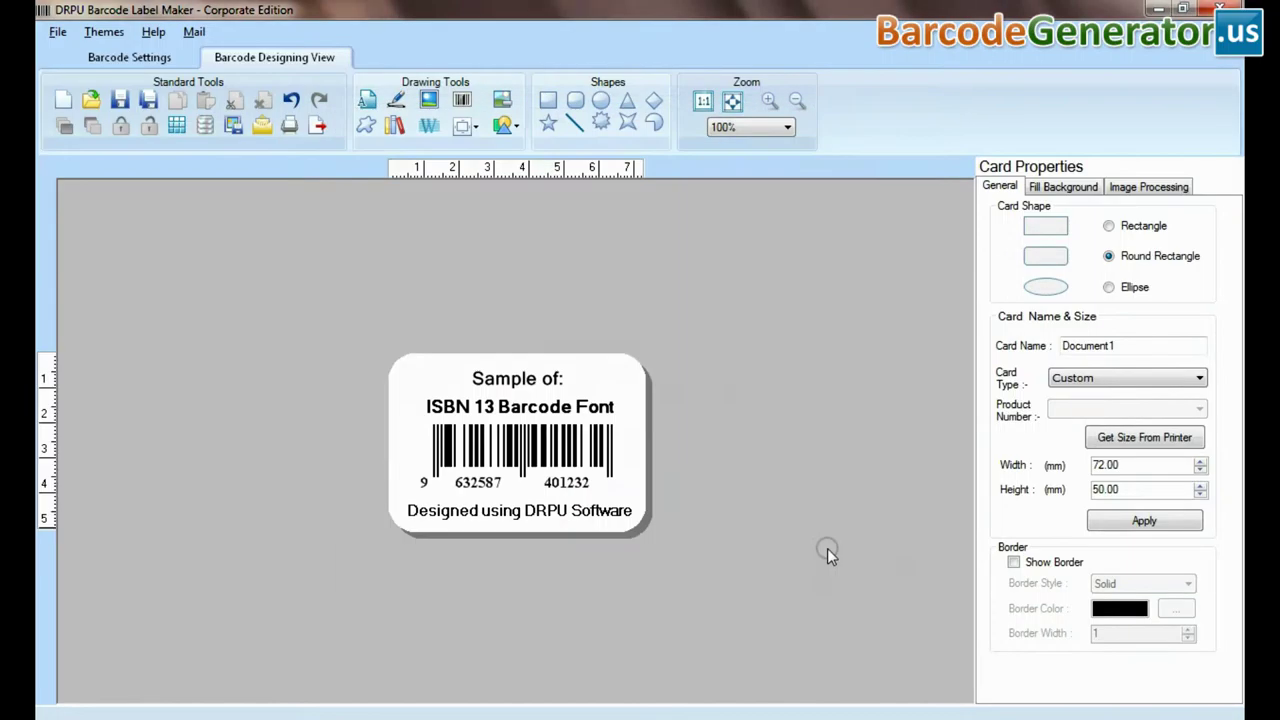
- Add a second barcode to the card and place it at the card's upper-left corner
left_click(461, 103)
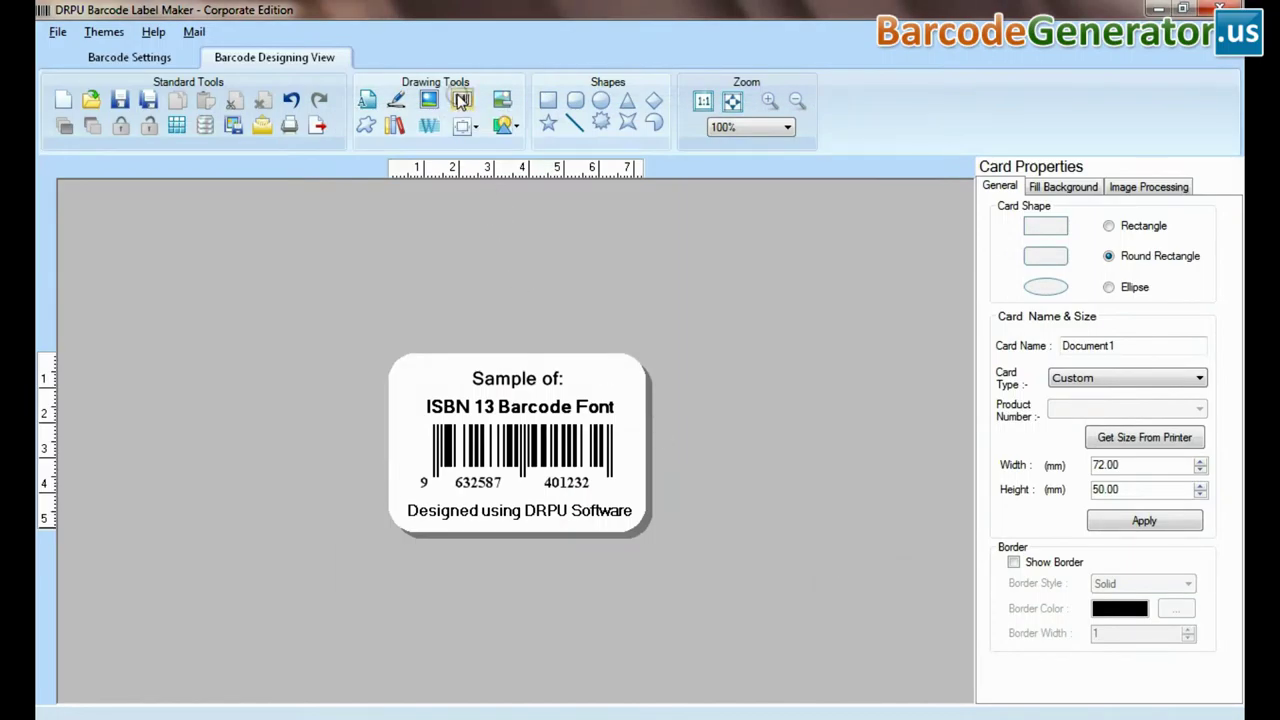
left_click(500, 388)
left_click_drag(500, 388, 451, 384)
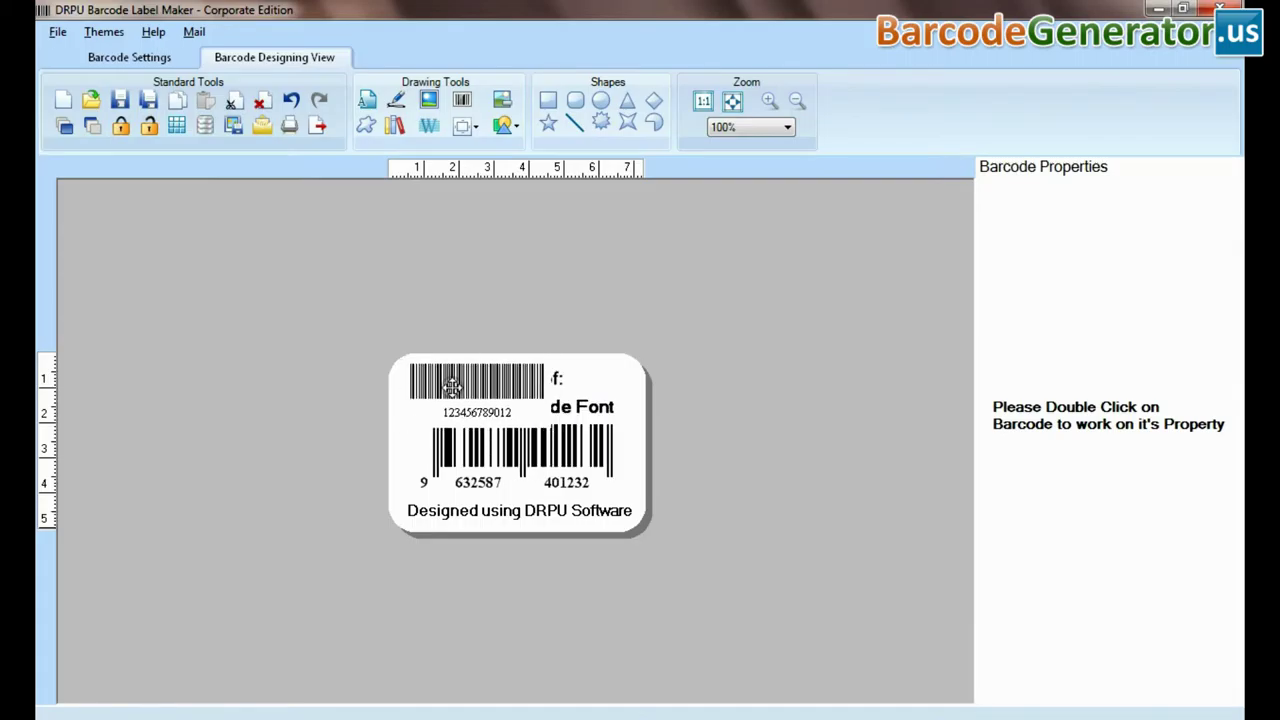
- Change the second barcode to a 2D barcode with Aztec Font and deselect it
double_click(451, 384)
left_click(487, 131)
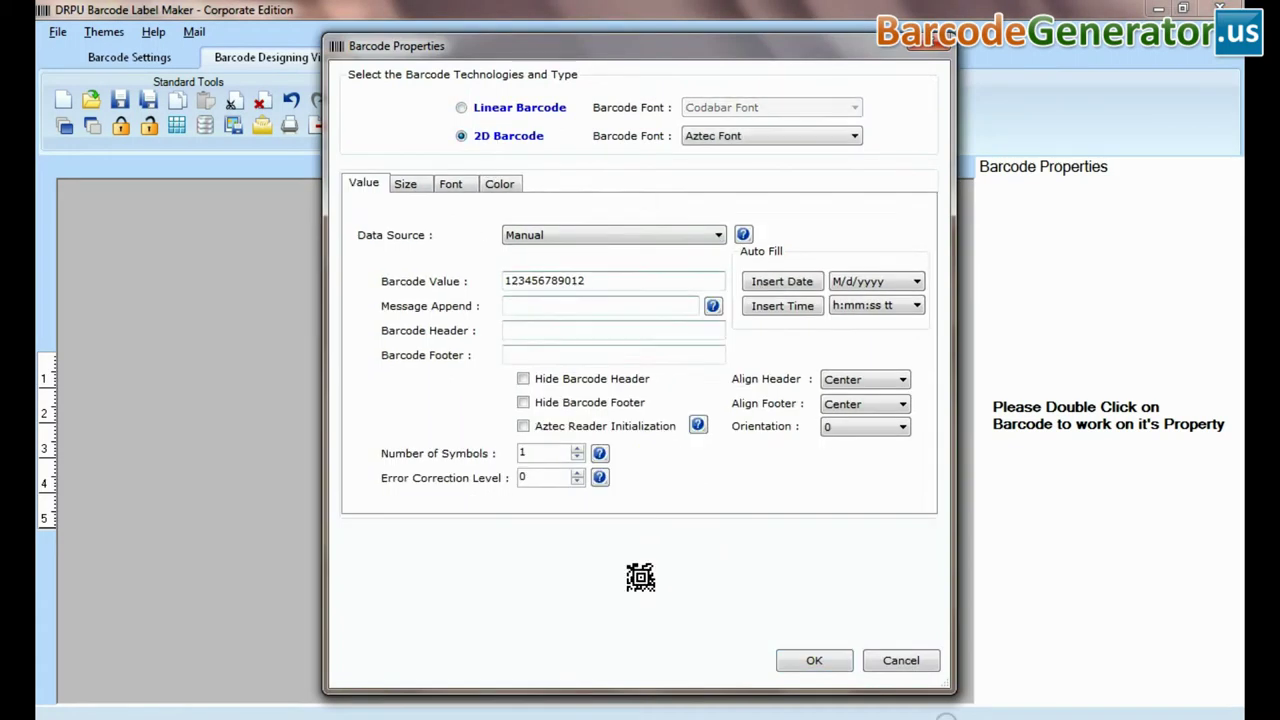
left_click(820, 662)
left_click(630, 373)
left_click(532, 291)
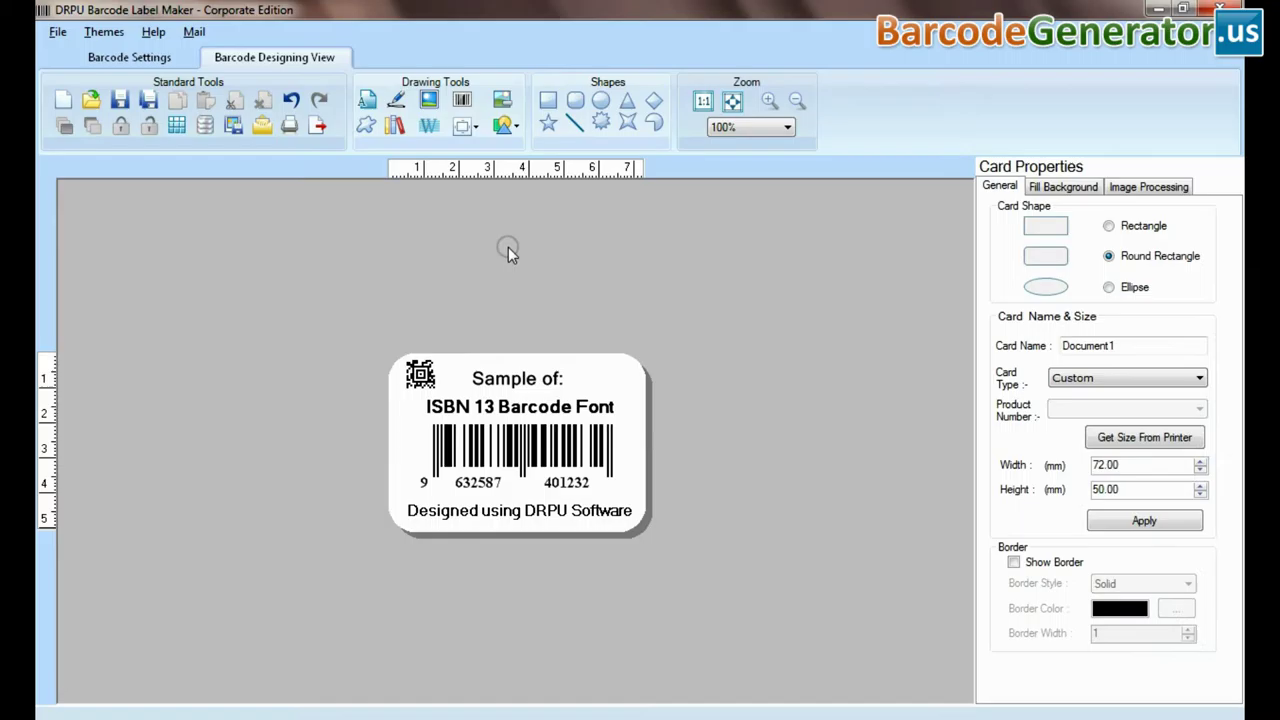
- Browse the Accountant, Arrows and Book categories of the custom shapes library
left_click(365, 126)
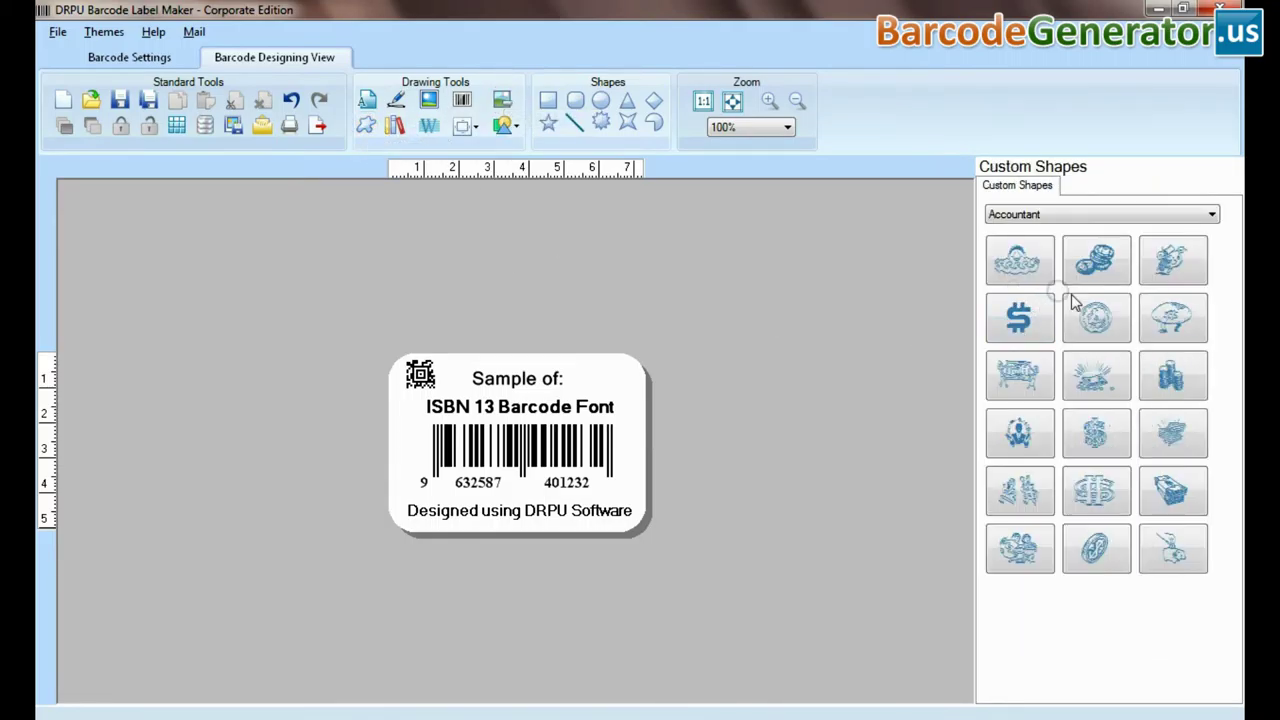
left_click(1025, 216)
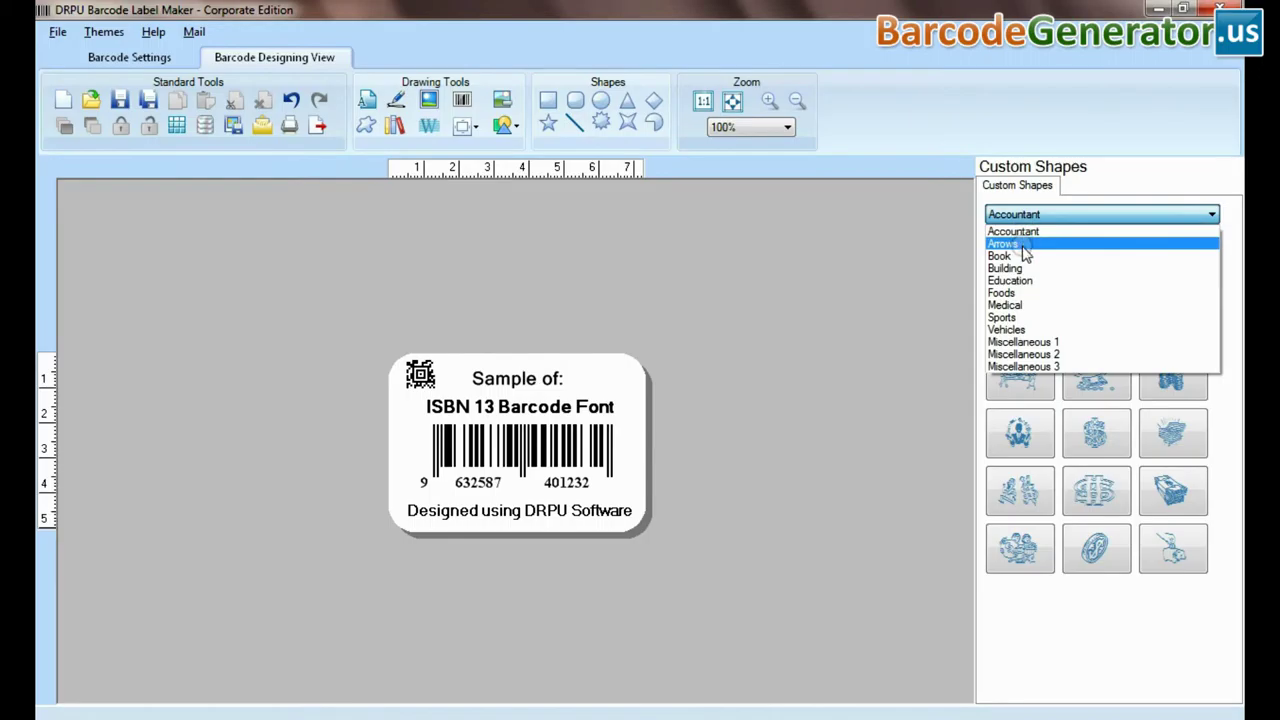
left_click(1023, 246)
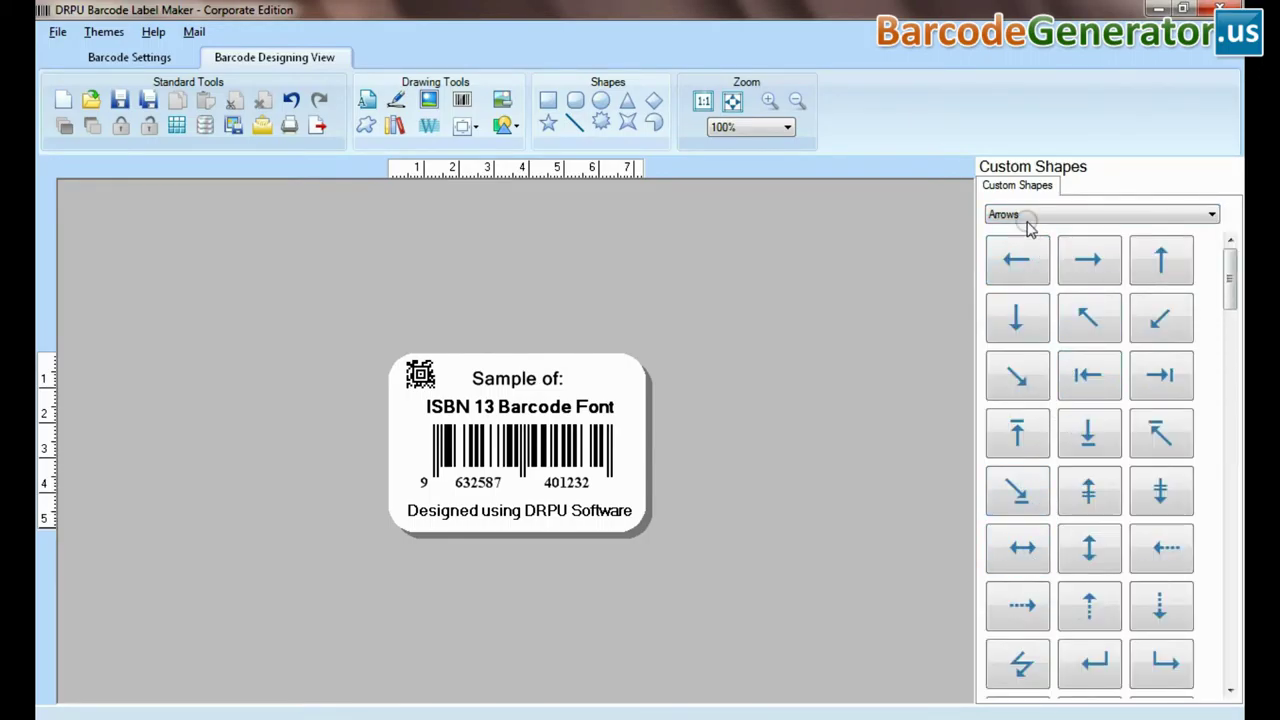
left_click(1029, 216)
left_click(1030, 254)
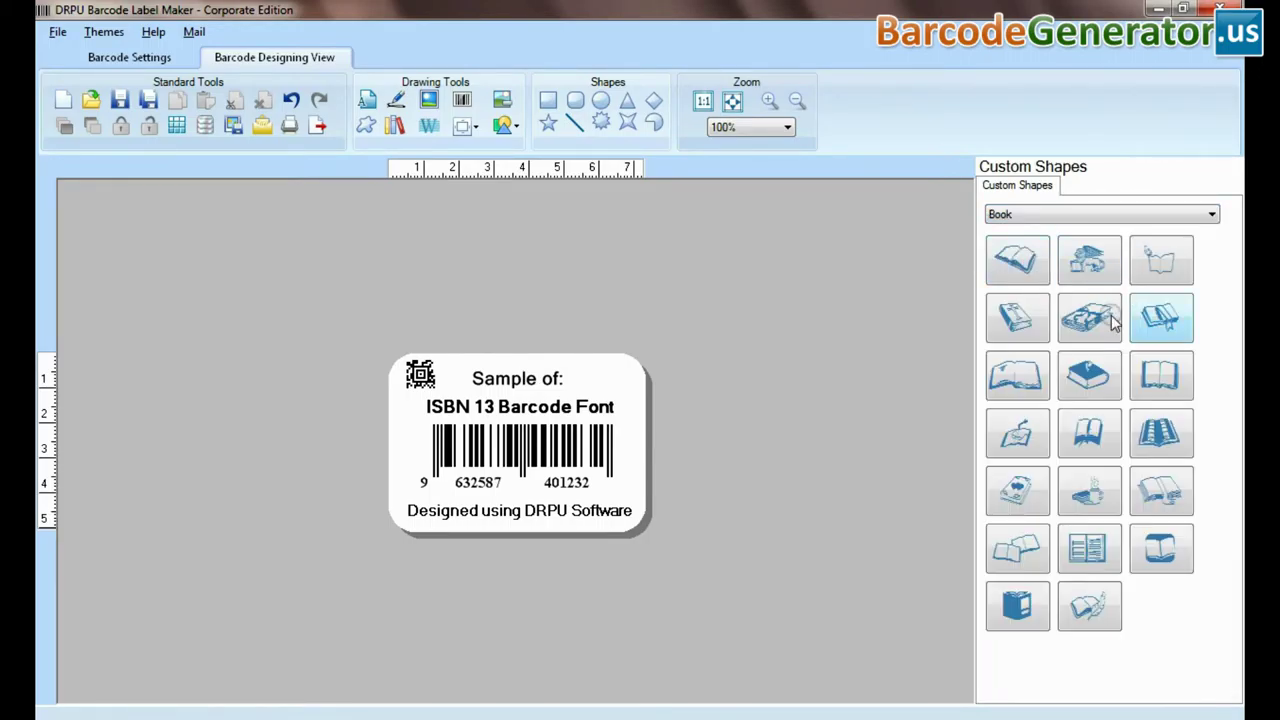
left_click(1050, 216)
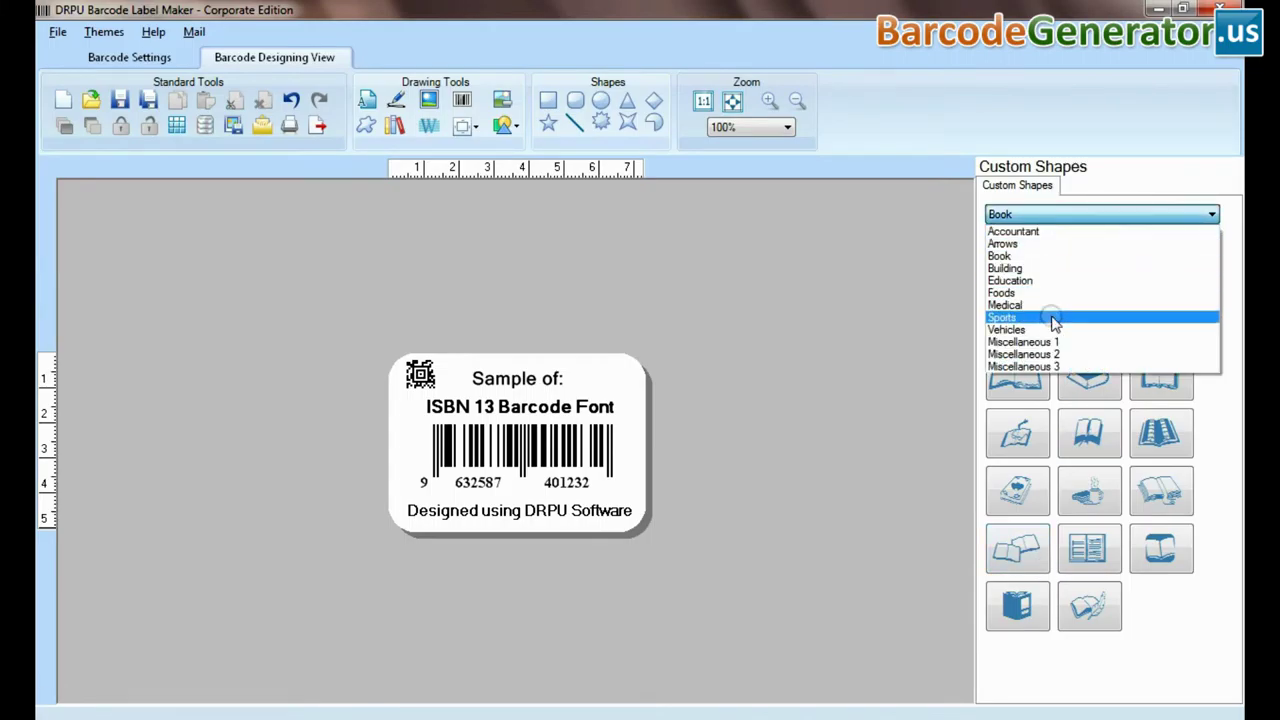
left_click(1049, 214)
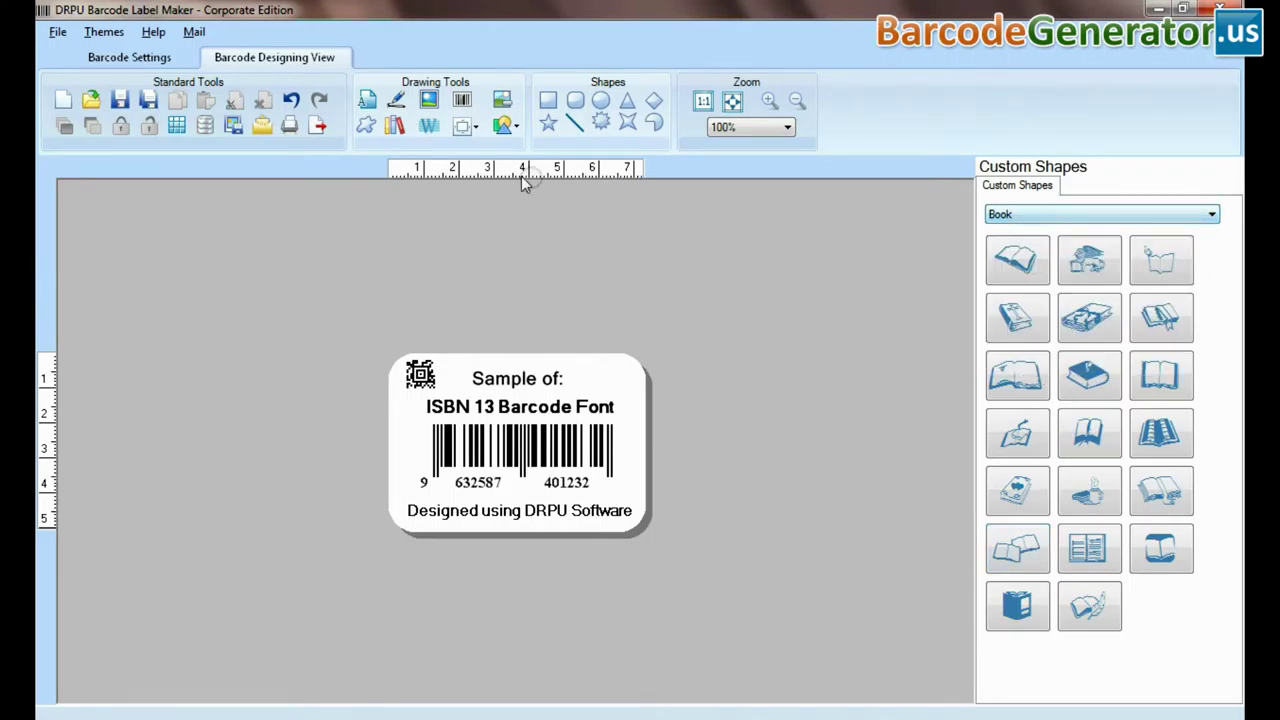
- Examine the library images, the alignment options and the card shape options without applying any of them
left_click(395, 126)
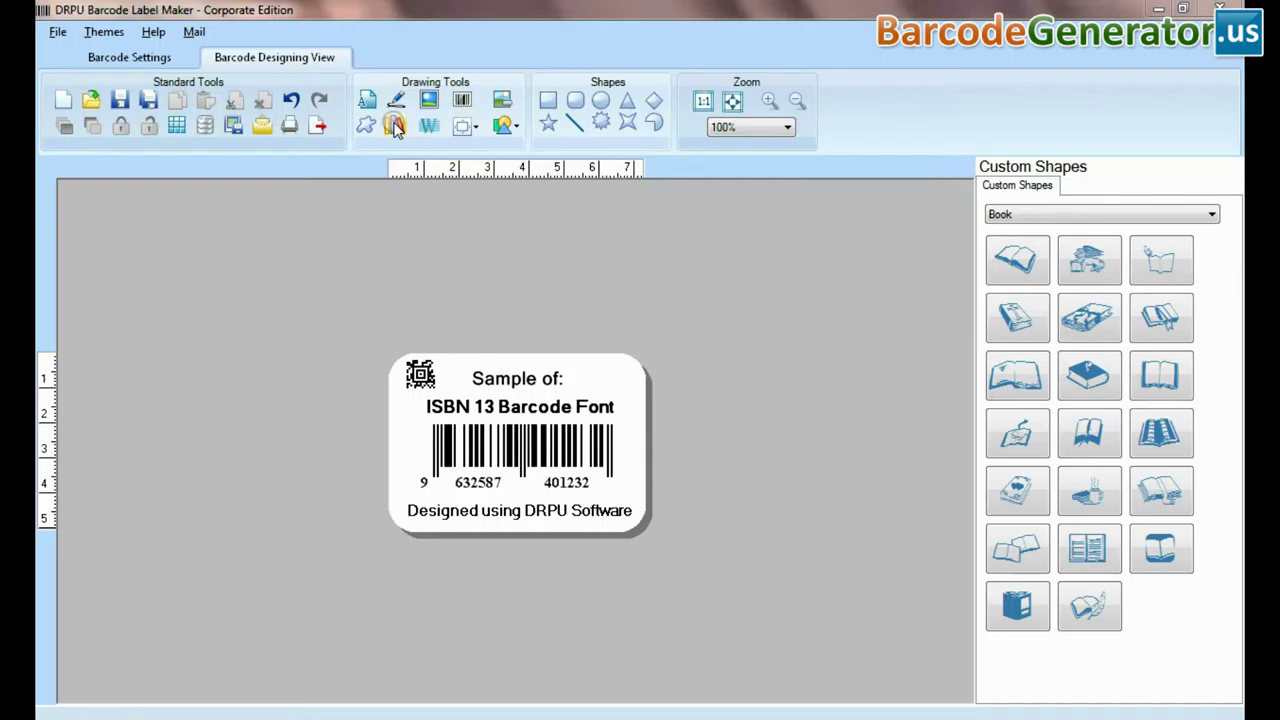
mouse_move(928, 212)
left_mouse_down()
mouse_move(928, 436)
mouse_move(934, 194)
left_mouse_up()
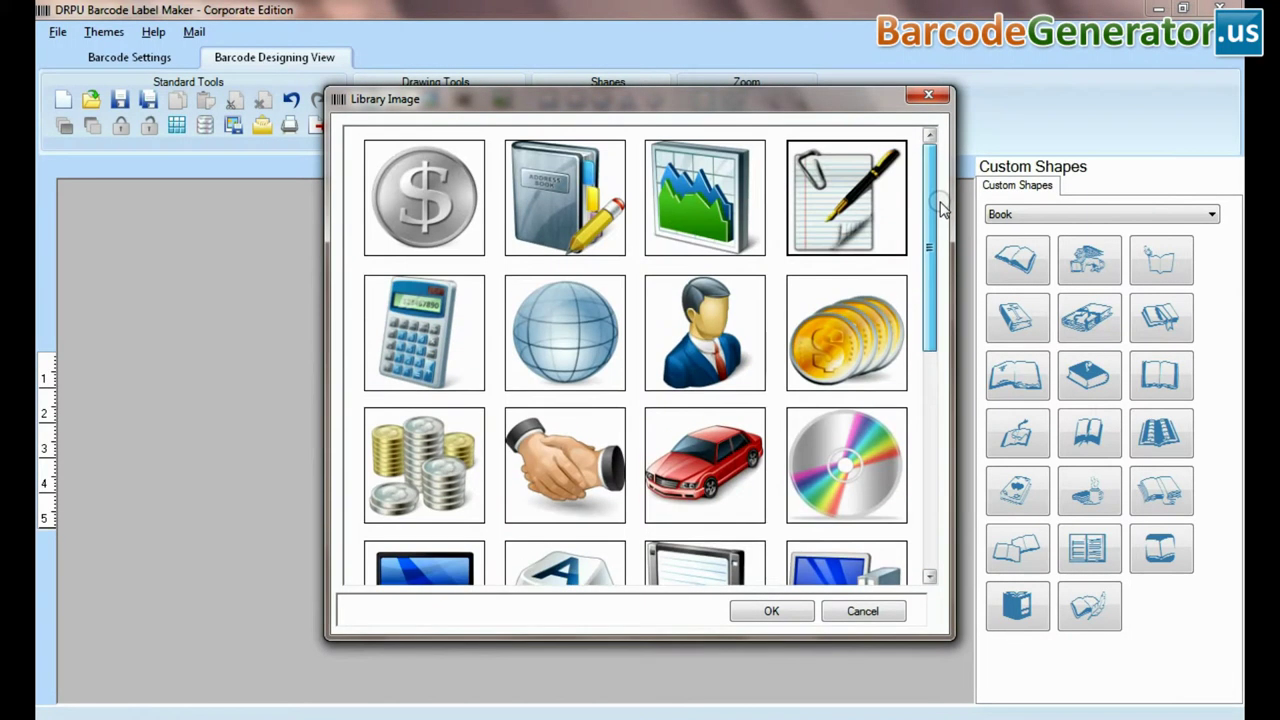
left_click(928, 97)
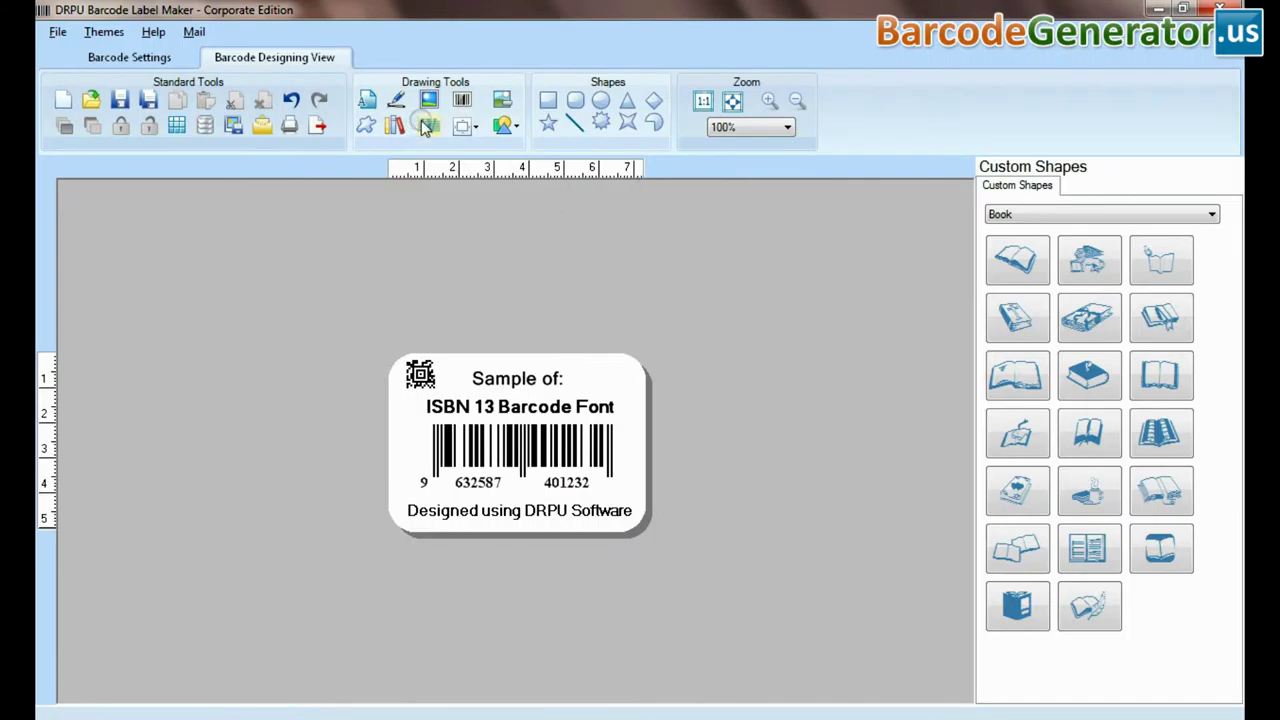
left_click(464, 126)
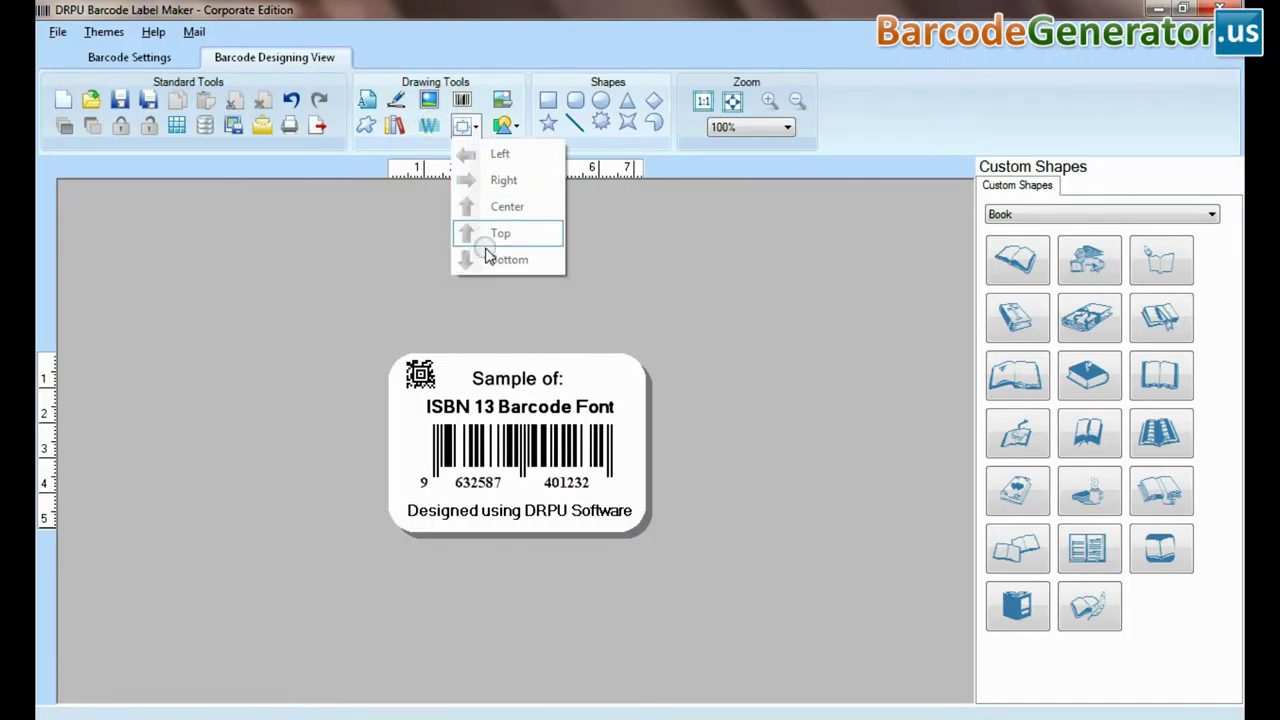
left_click(505, 126)
left_click(505, 126)
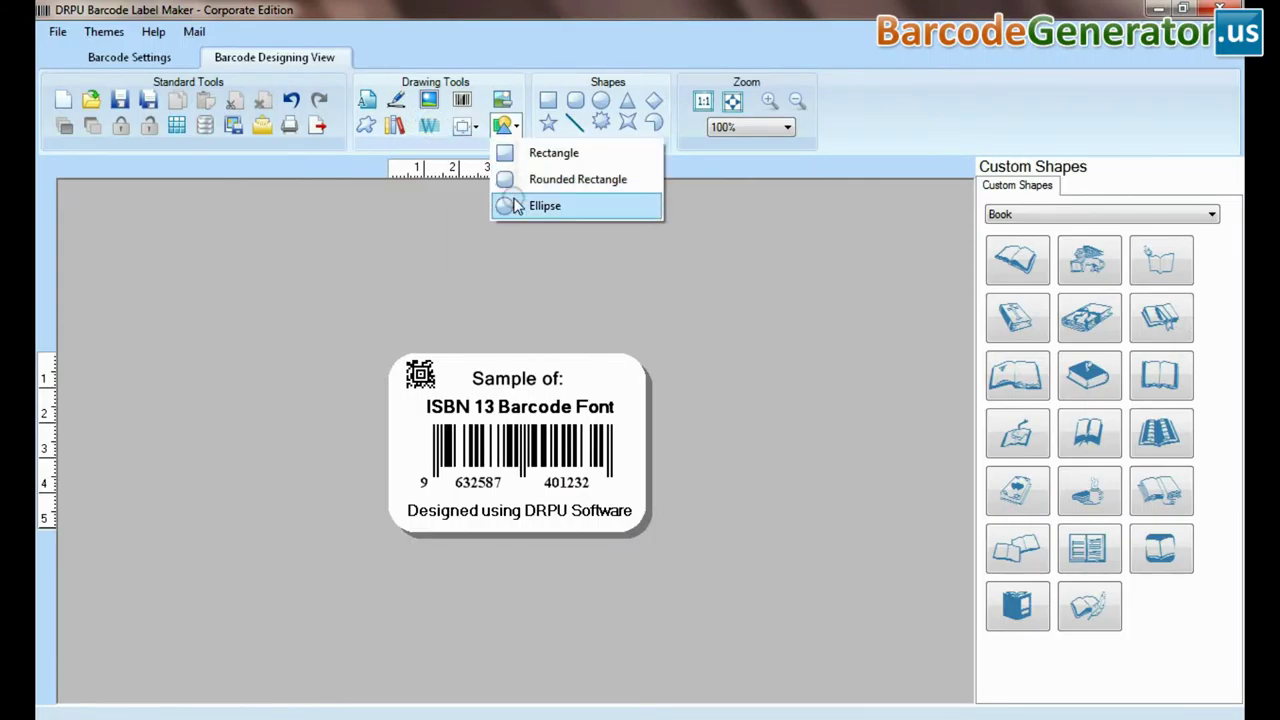
left_click(505, 126)
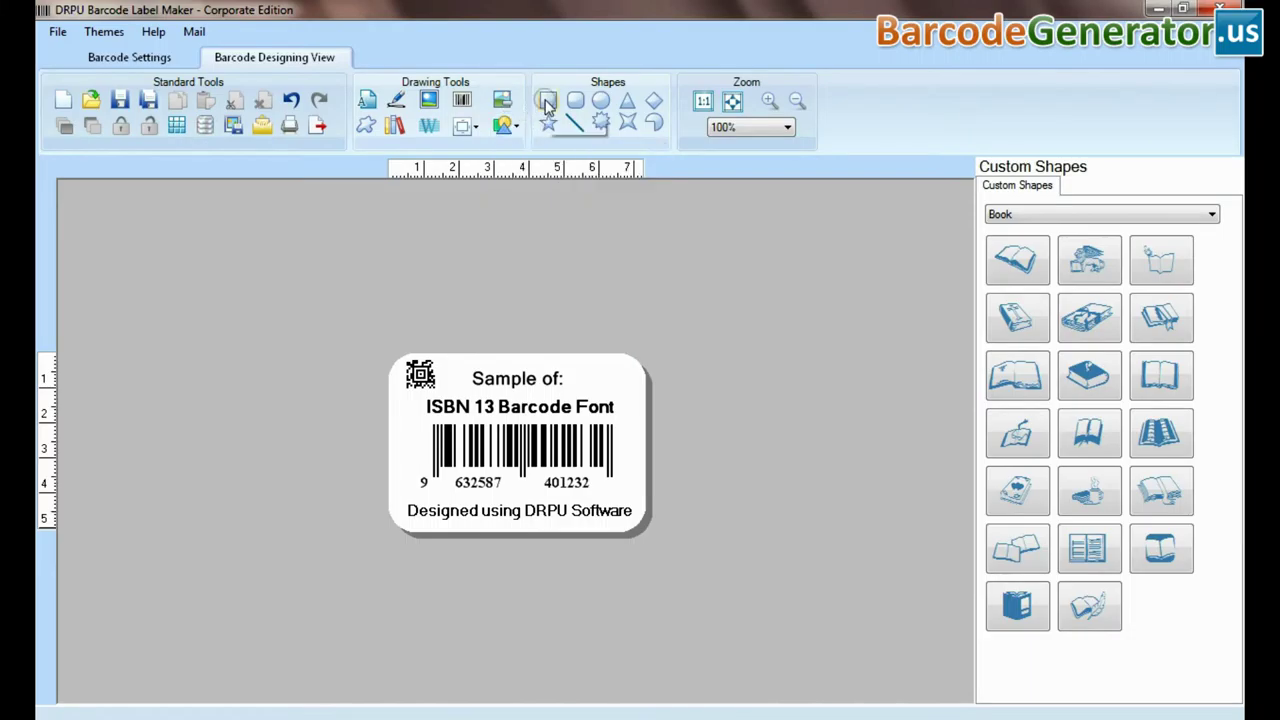
- Draw a rectangle around the 2D barcode at the card's upper-left corner, and delete both the rectangle and the 2D barcode
left_click(553, 104)
left_click_drag(450, 403, 392, 347)
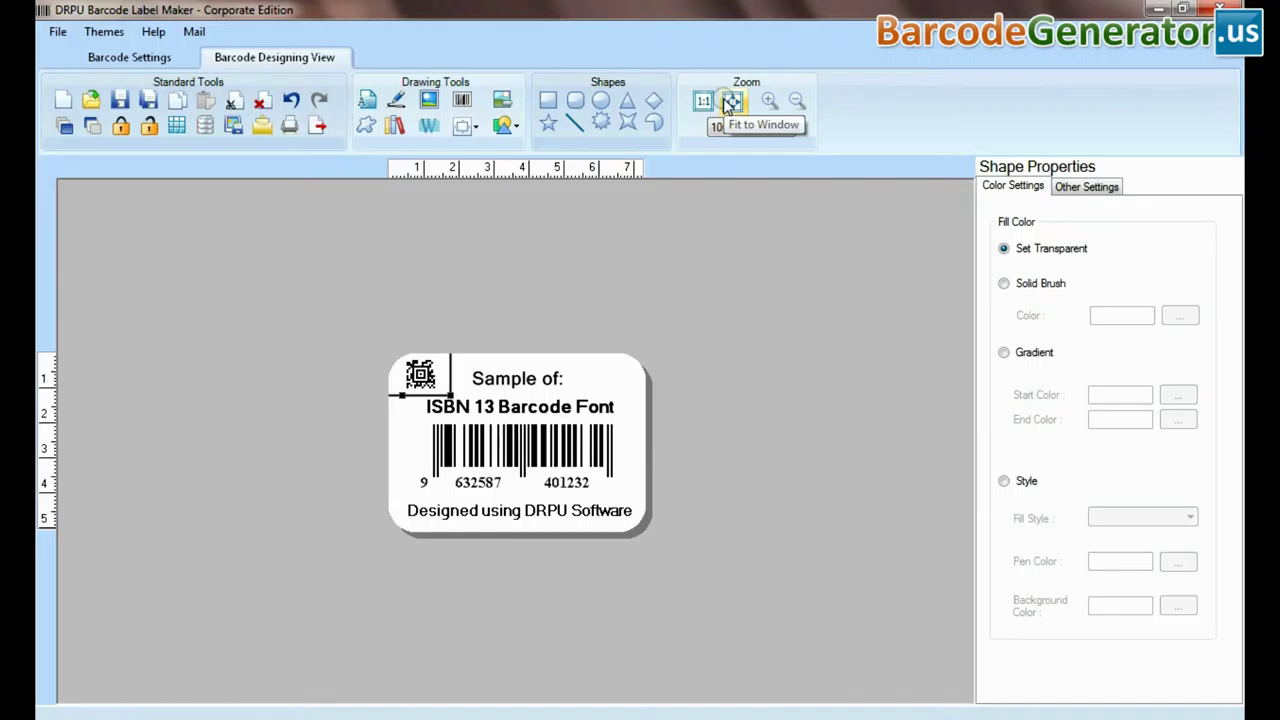
left_click(769, 101)
left_click(797, 101)
left_click(754, 131)
left_click(740, 128)
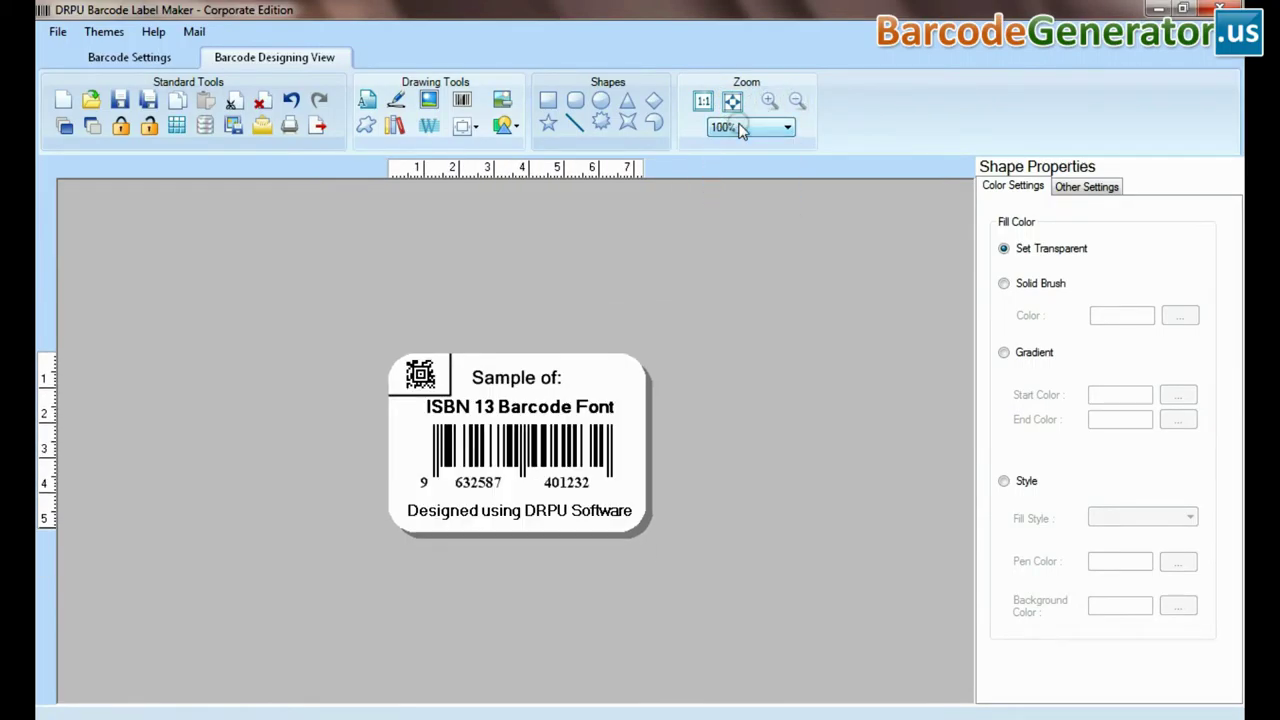
key("Delete")
- Generate a sequential batch series named Barcode with prefix AAbc, suffix zz and numbers from 1 to 12, and close it without saving
left_click(208, 124)
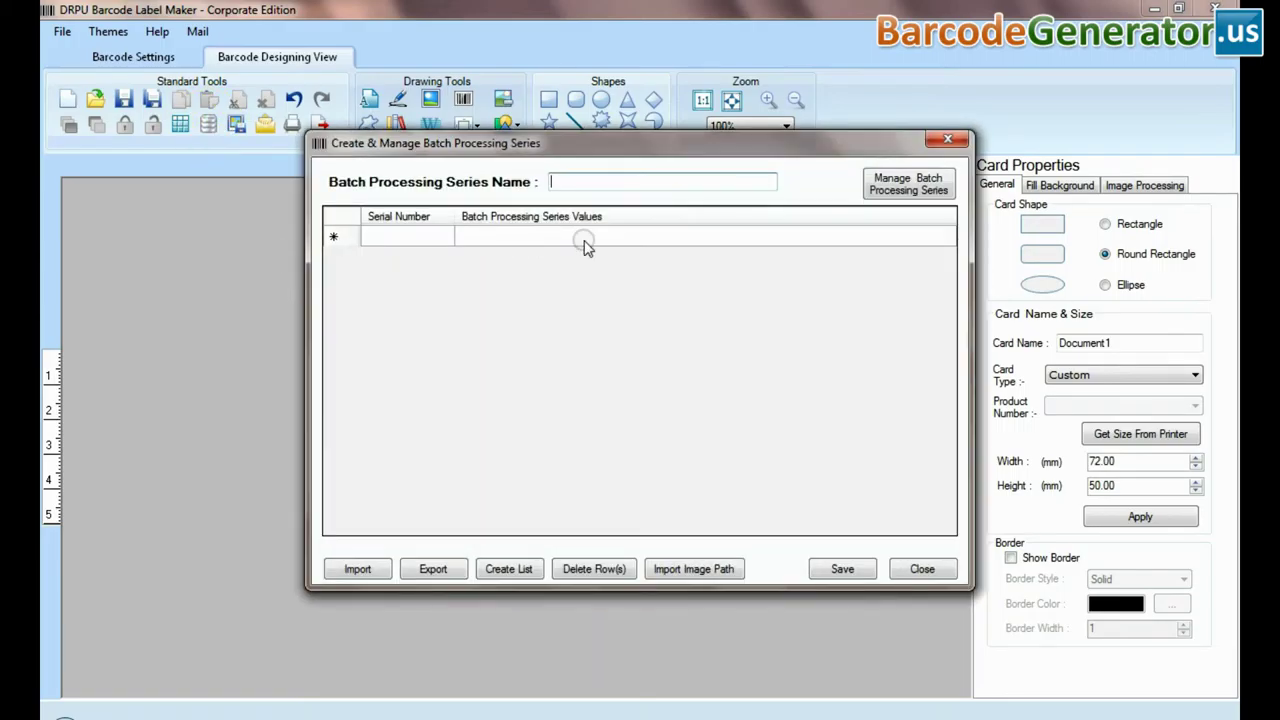
left_click(497, 565)
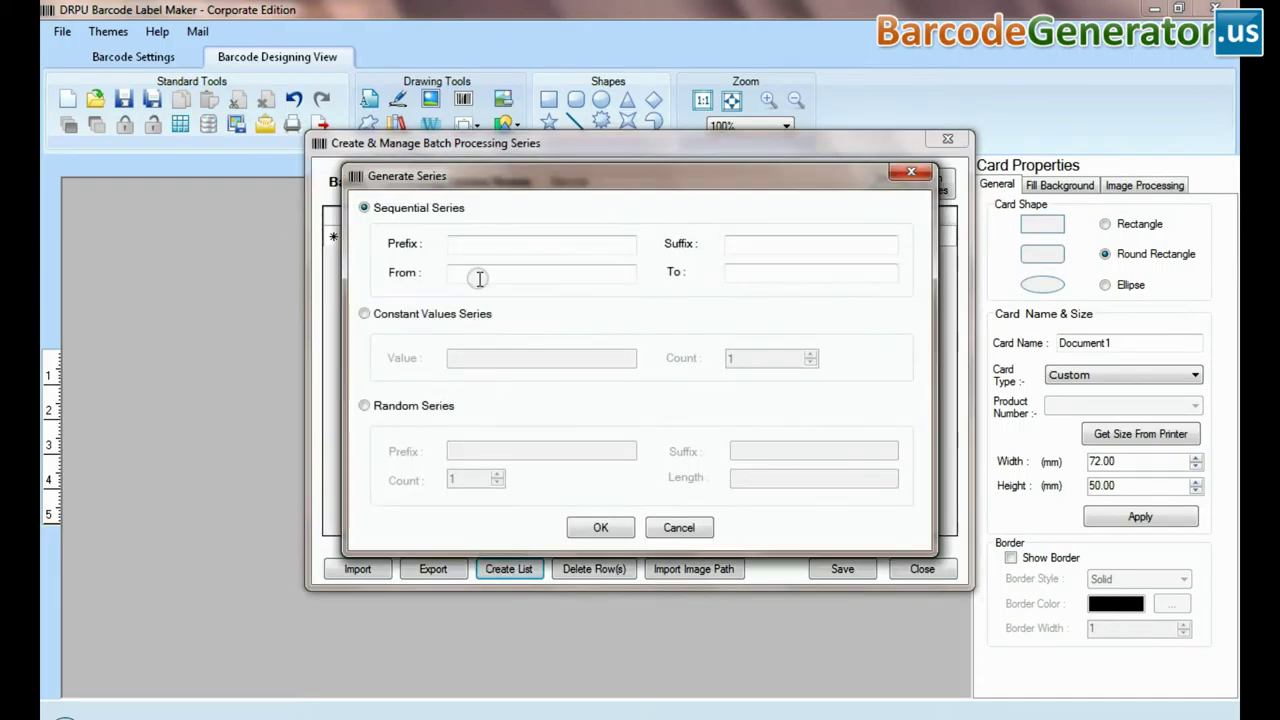
left_click(787, 243)
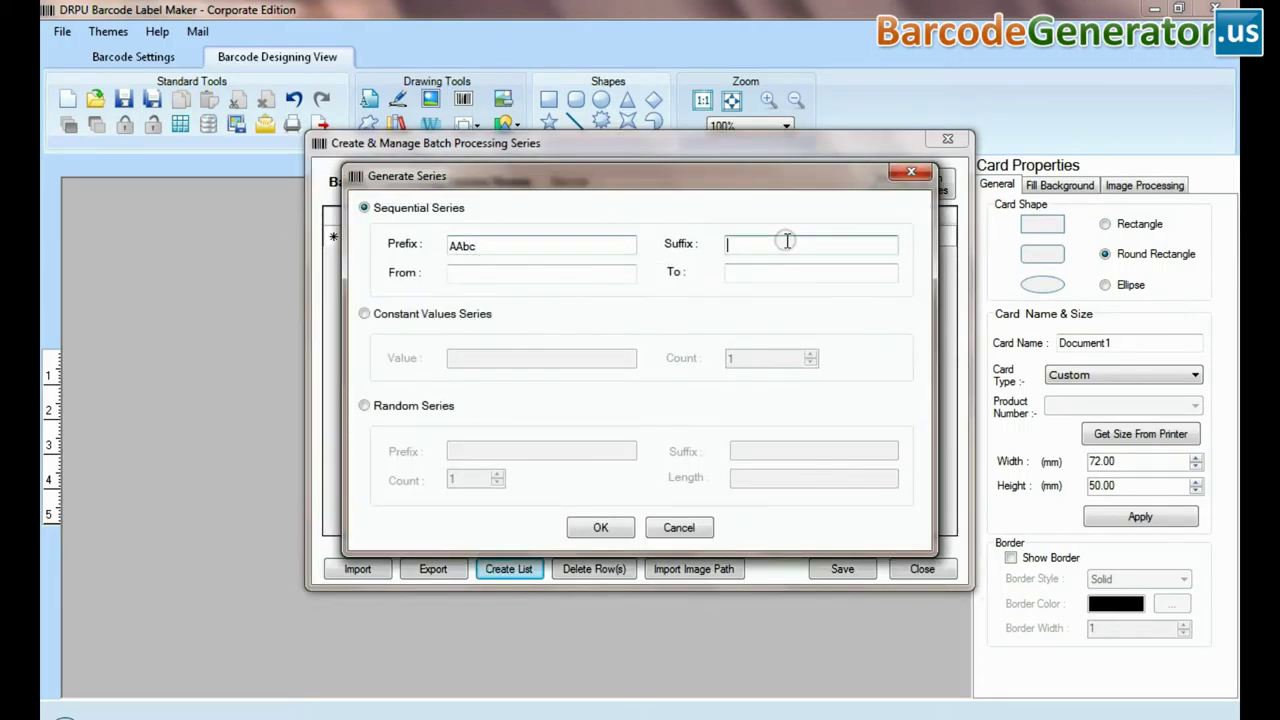
left_click(527, 273)
type("1")
left_click(738, 273)
type("1")
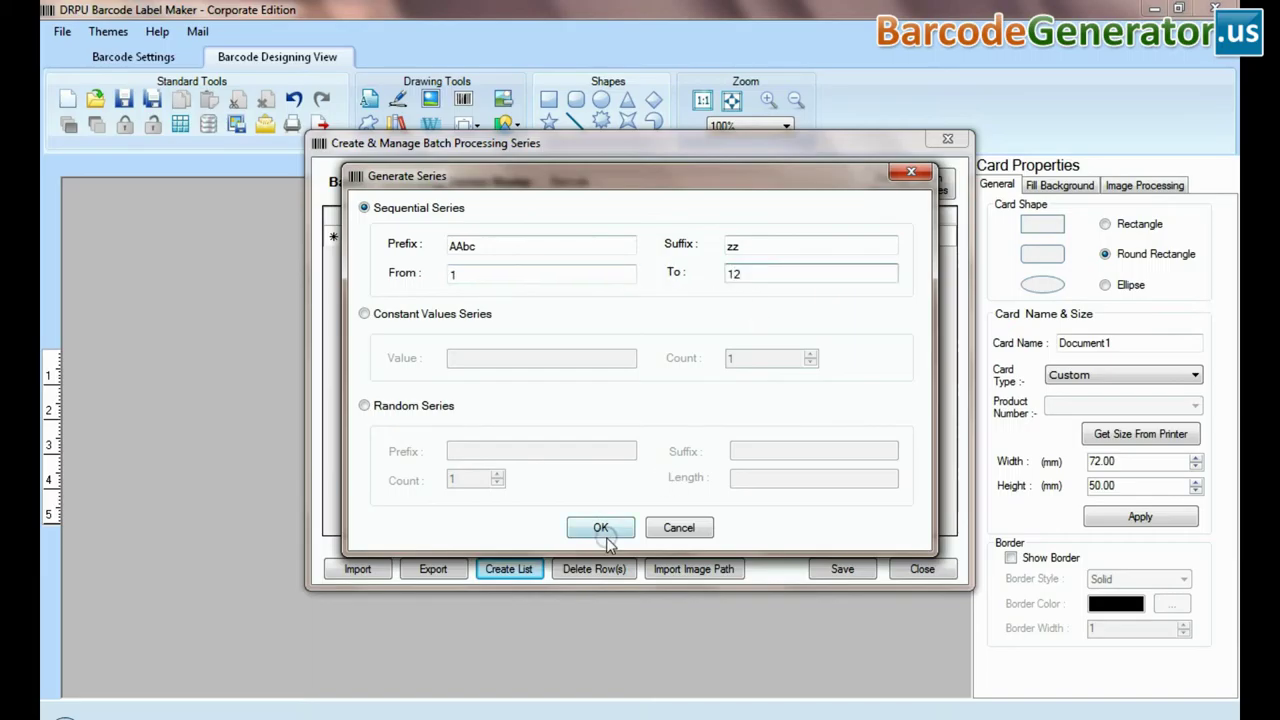
left_click(603, 531)
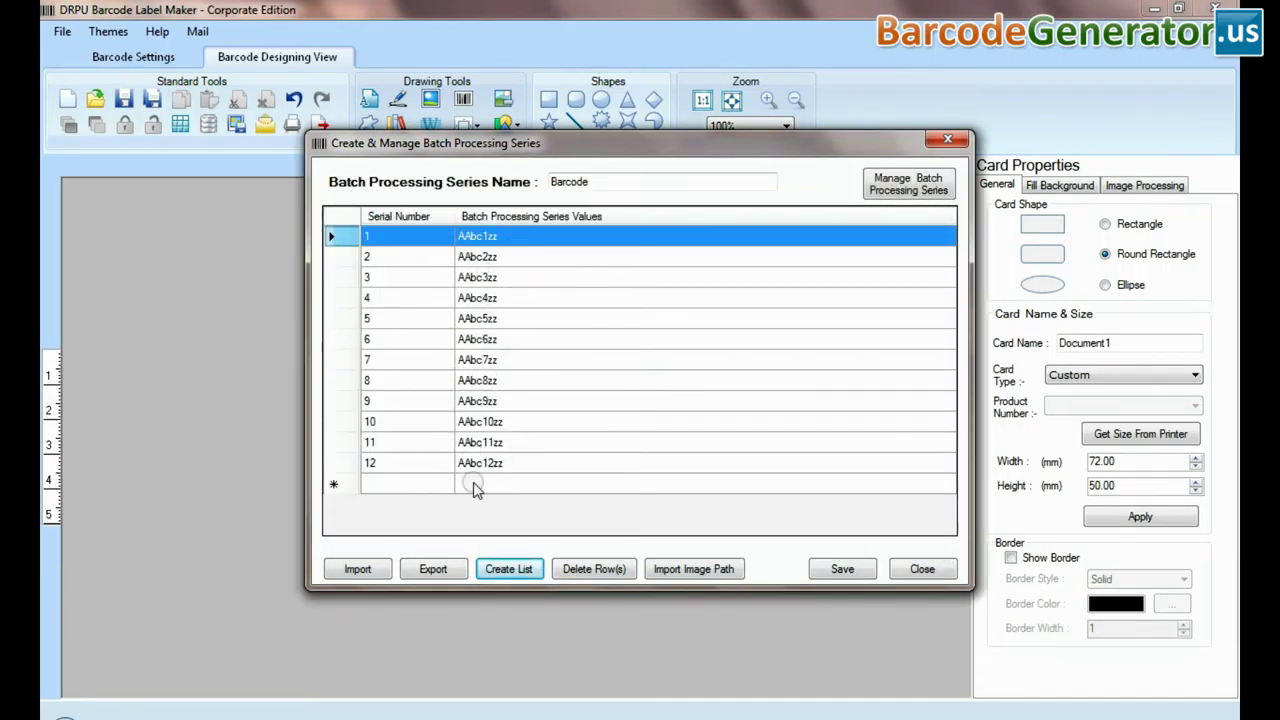
left_click(925, 575)
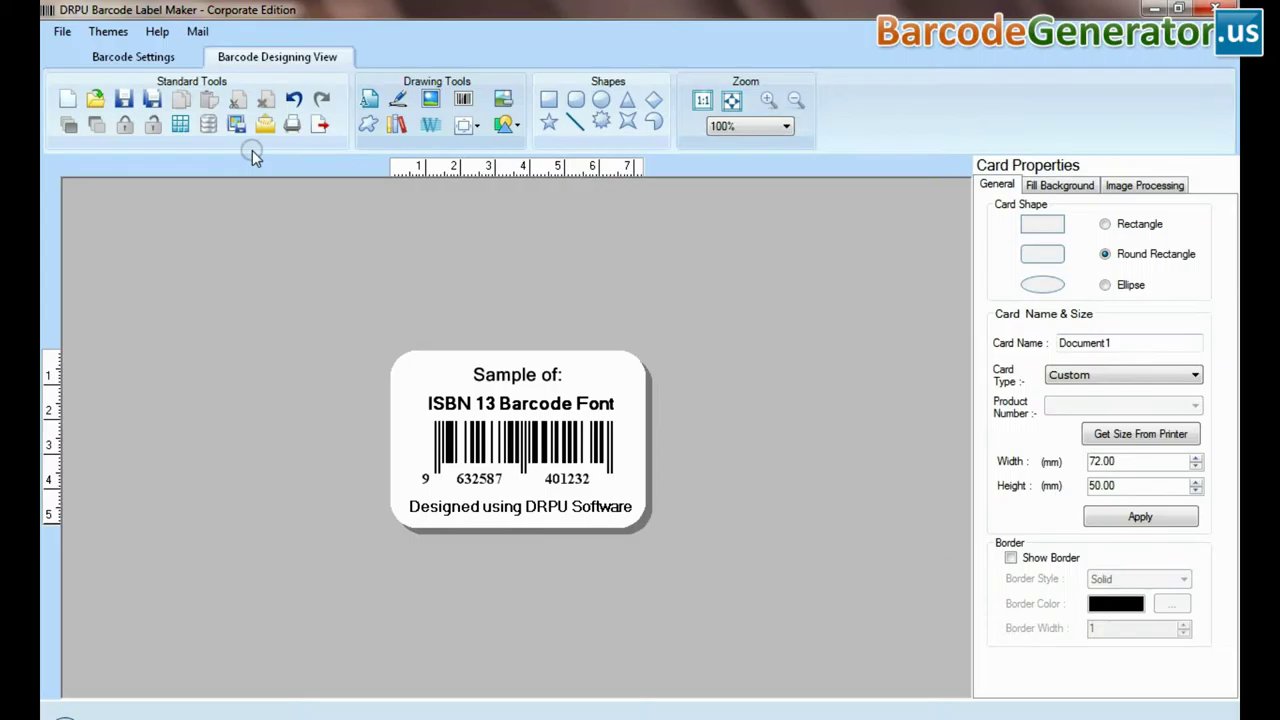
- Import the Ab012 column from Sheet1 of the New Microsoft Office Excel Worksheet file into a batch processing series
left_click(210, 125)
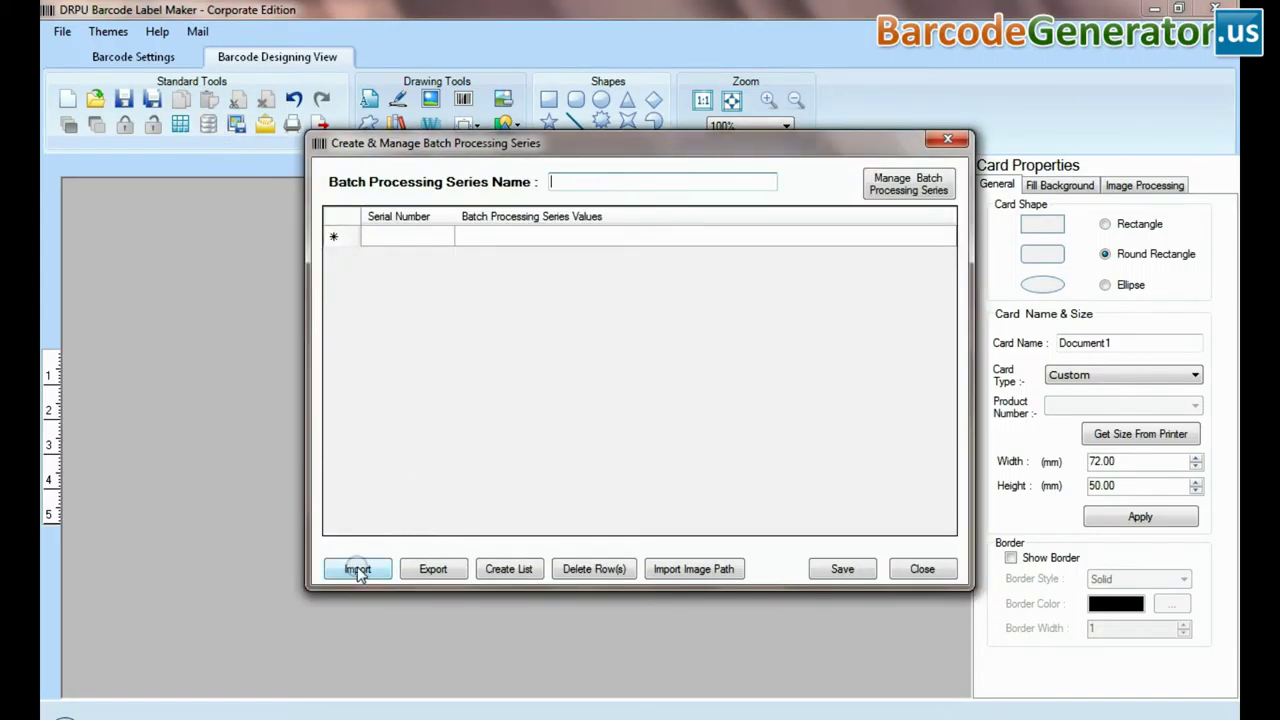
left_click(358, 570)
left_click(510, 287)
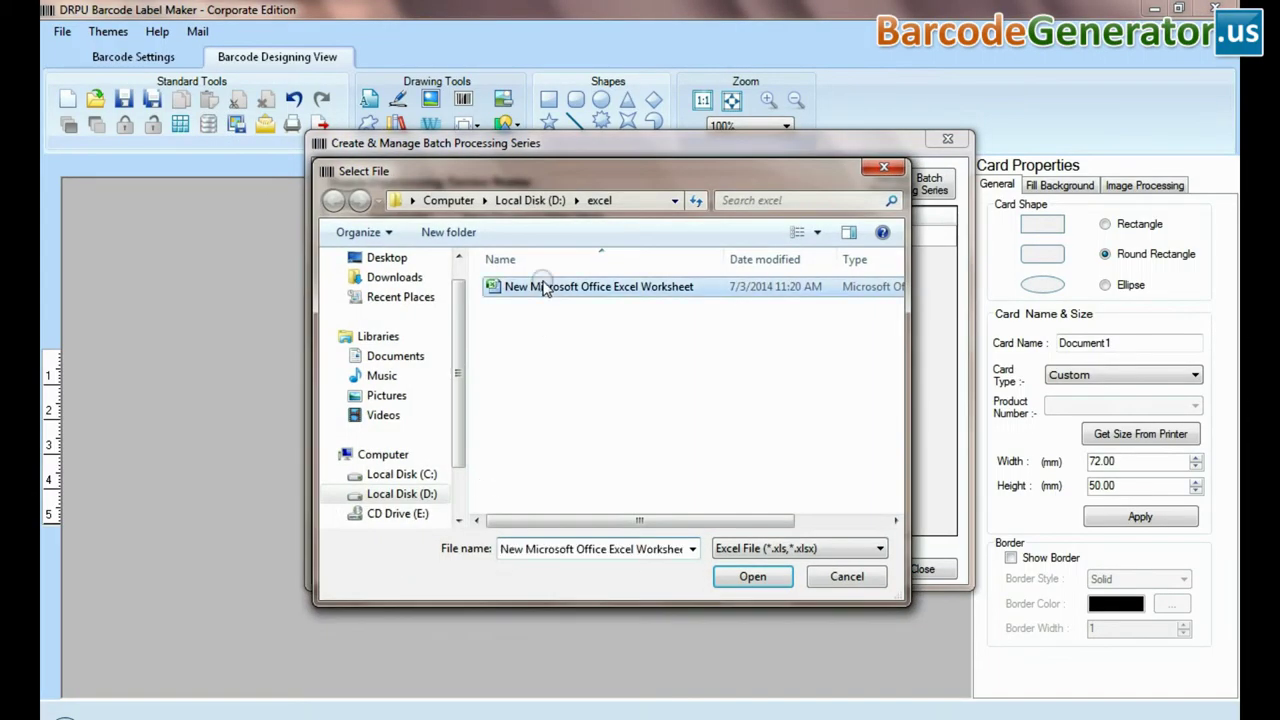
left_click(720, 549)
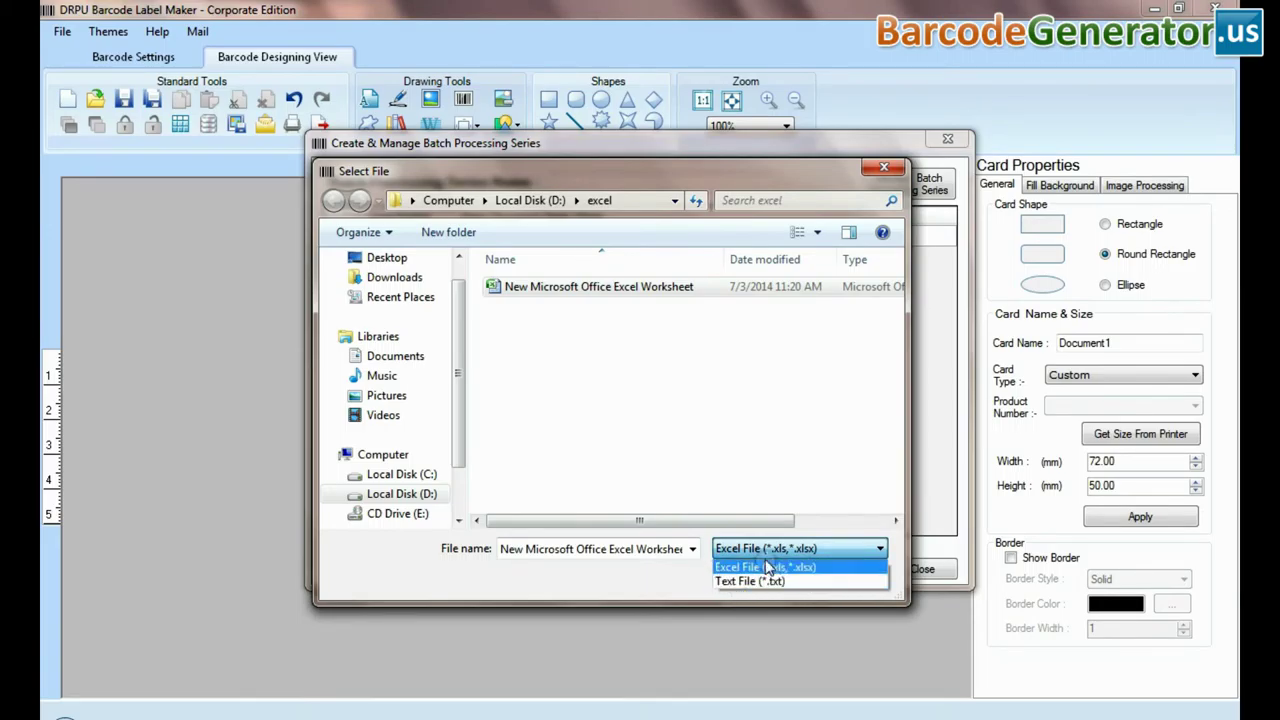
left_click(762, 566)
left_click(730, 583)
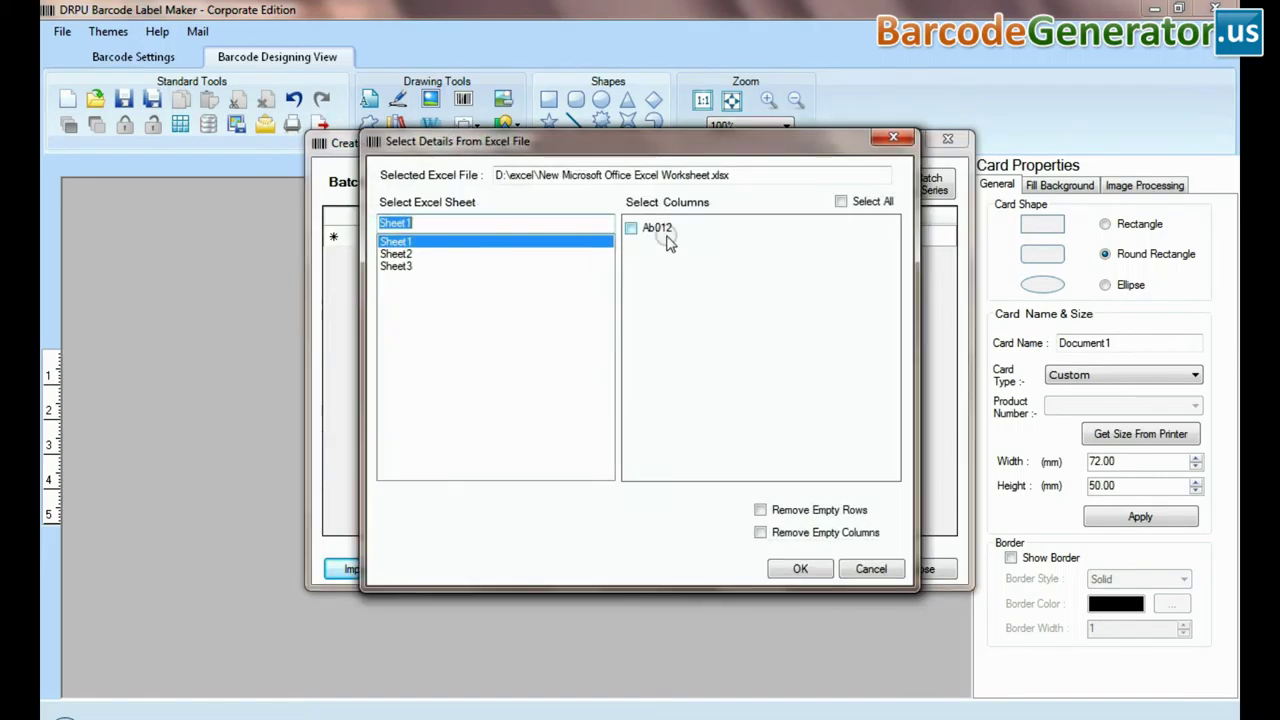
left_click(797, 569)
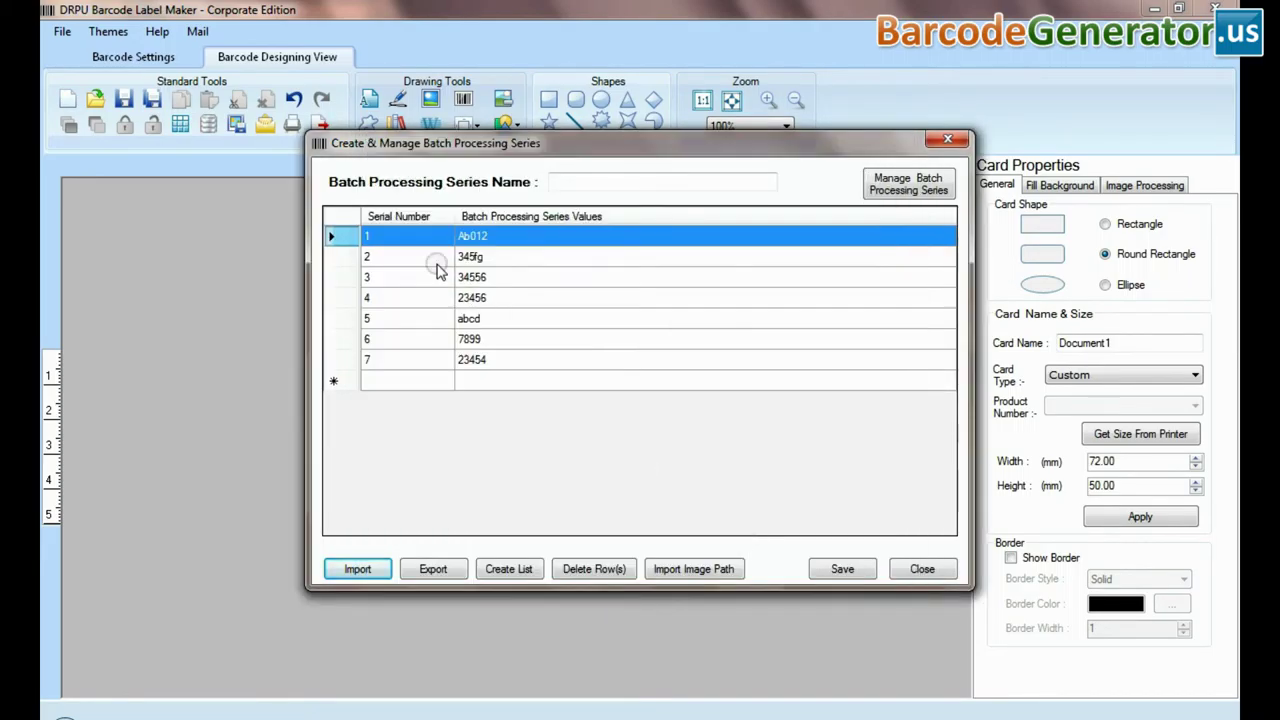
- Check the file types available for exporting the batch series, and close without exporting or saving
left_click(434, 570)
left_click(514, 534)
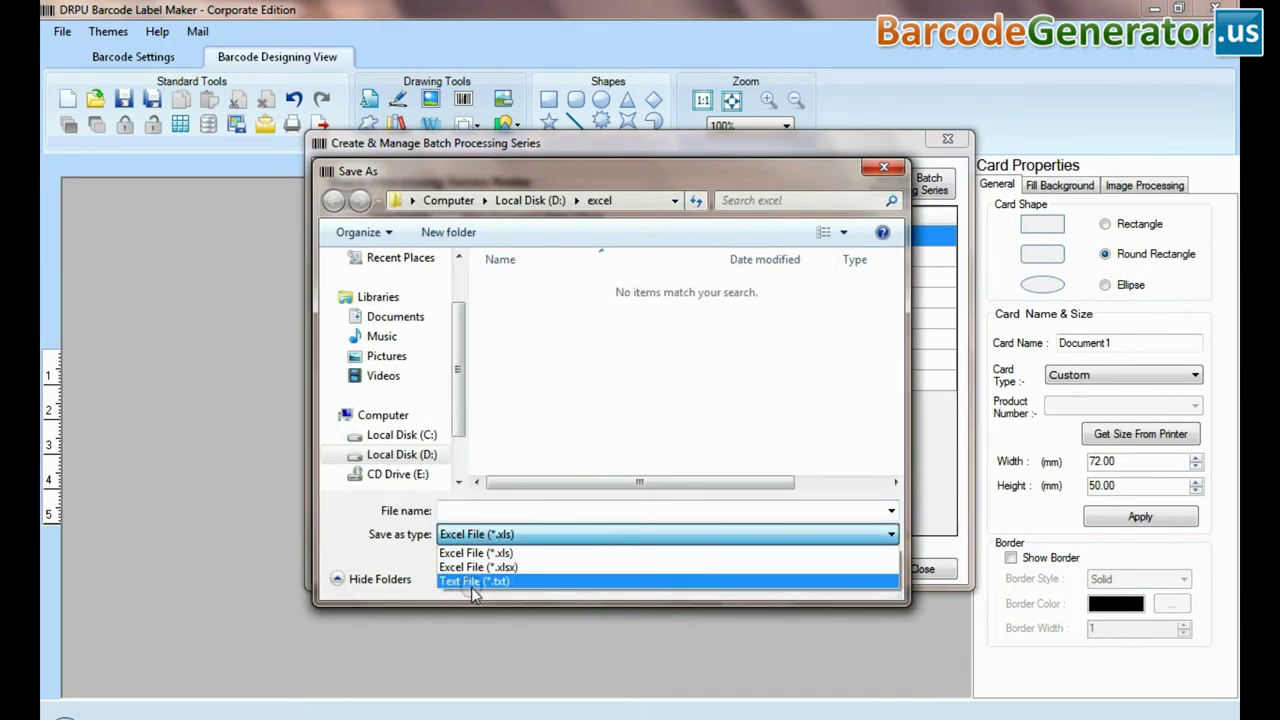
left_click(510, 552)
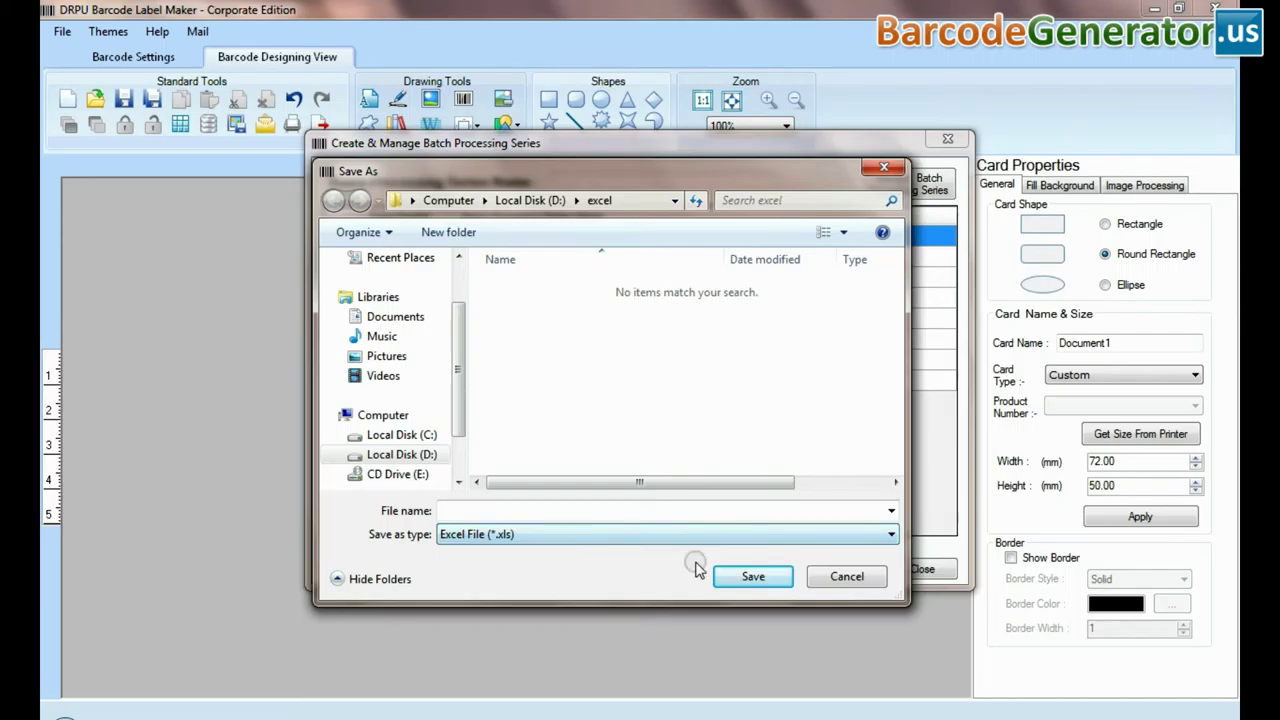
left_click(848, 578)
left_click(921, 569)
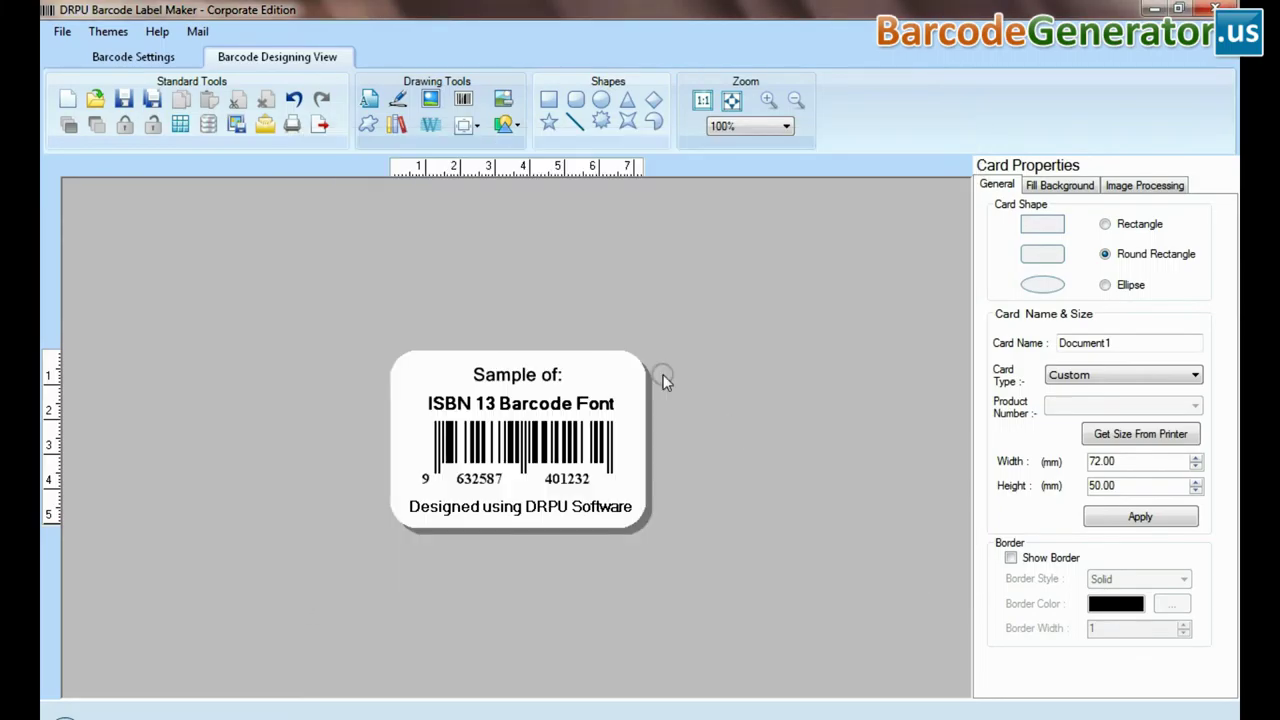
- Review the options for sending the barcode label by mail, and close them
left_click(266, 126)
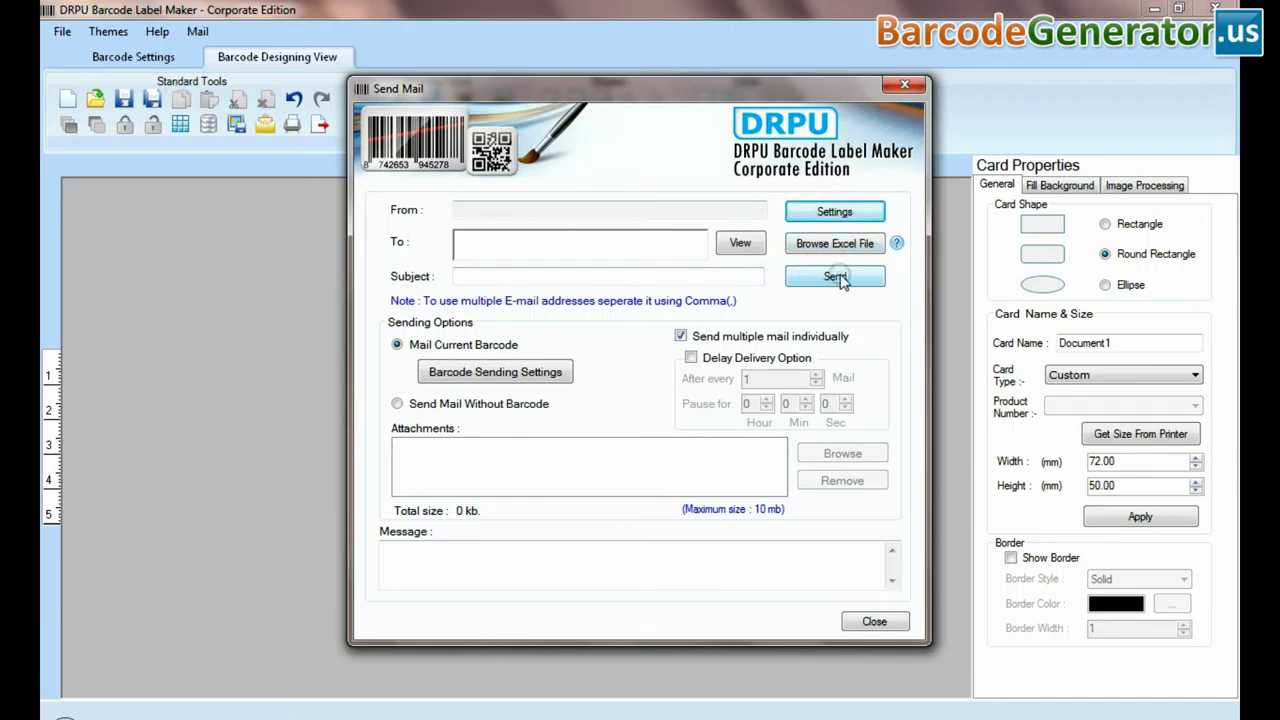
left_click(864, 622)
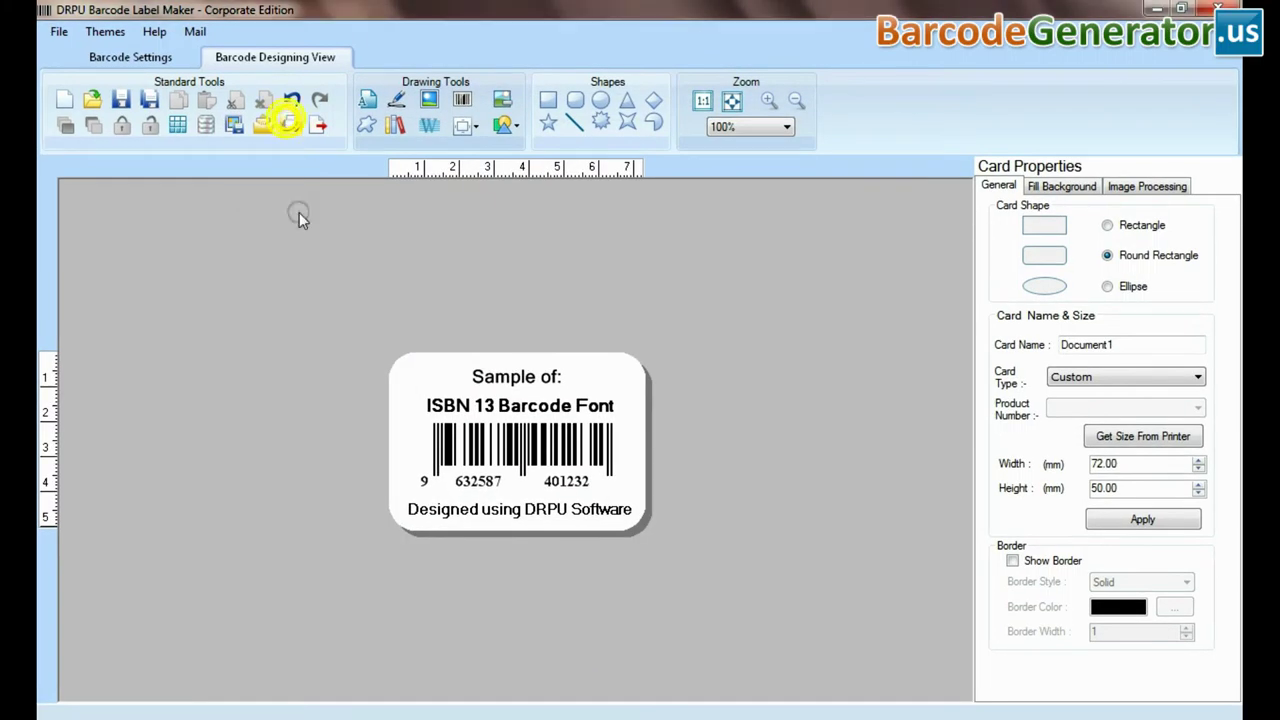
- Open the print settings and preview the label on predefined Avery A4 stock, product number C2355
left_click(292, 124)
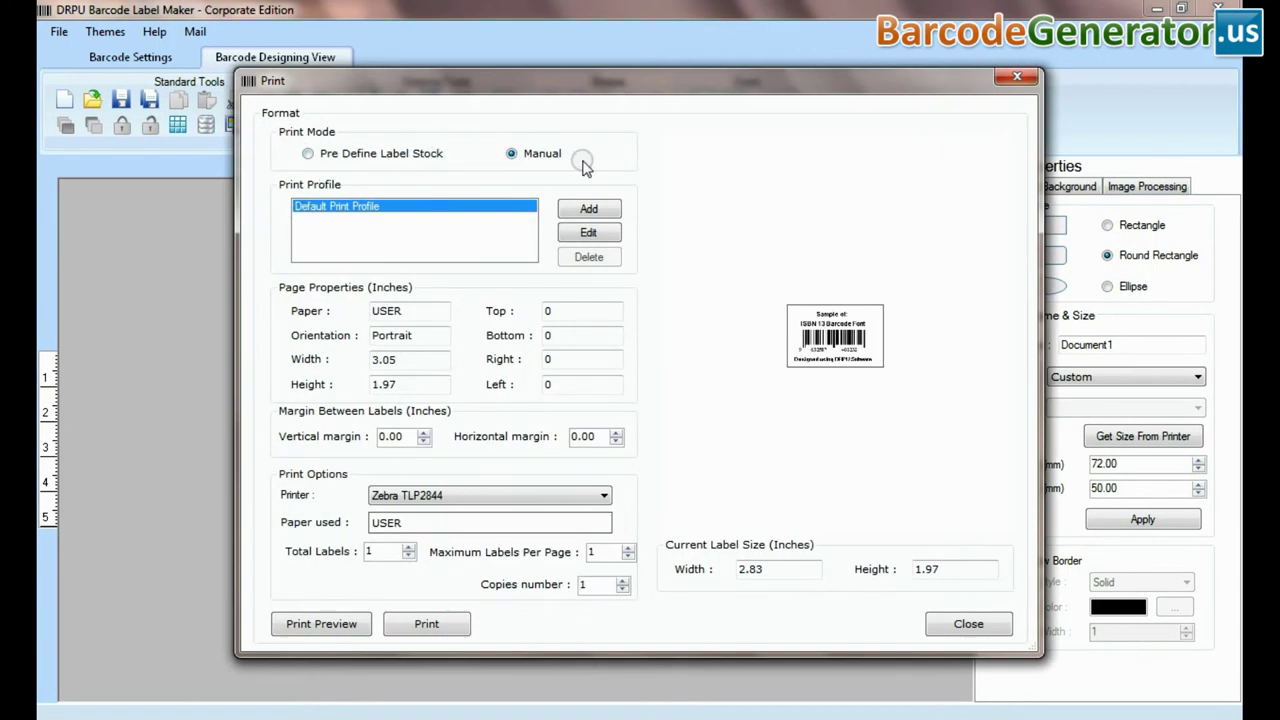
left_click(308, 153)
left_click(445, 205)
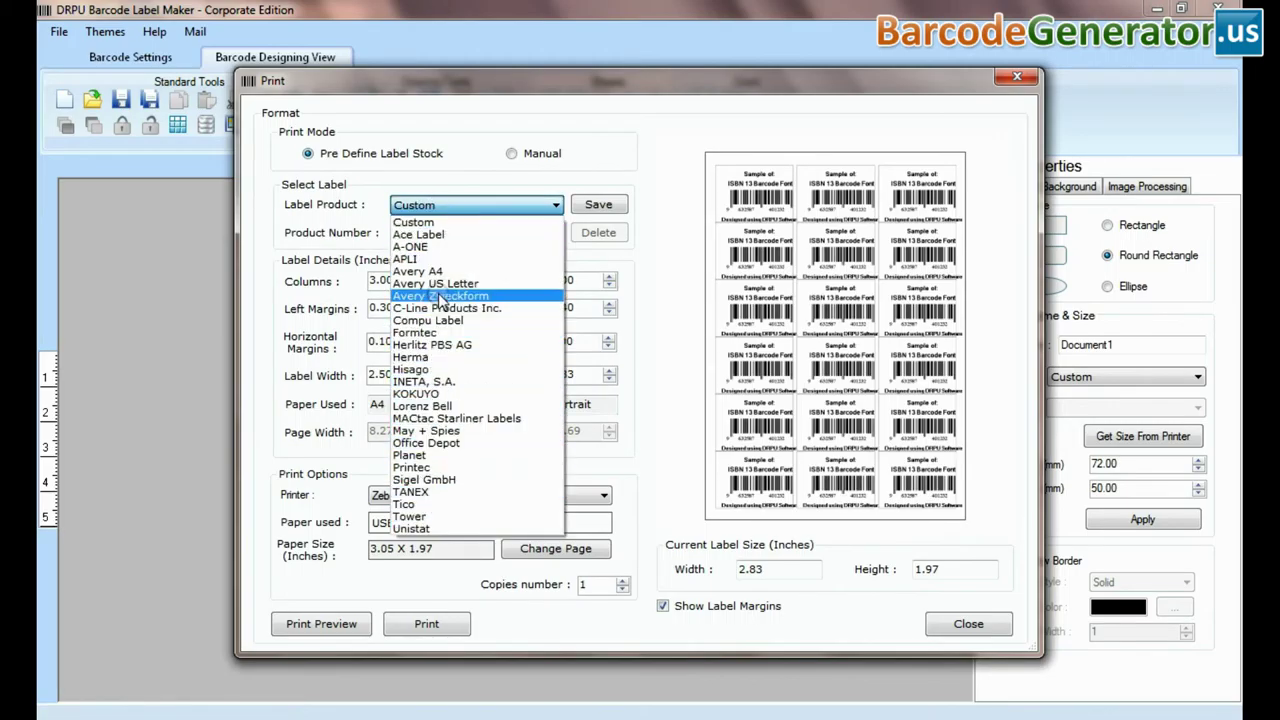
left_click(437, 272)
left_click(446, 232)
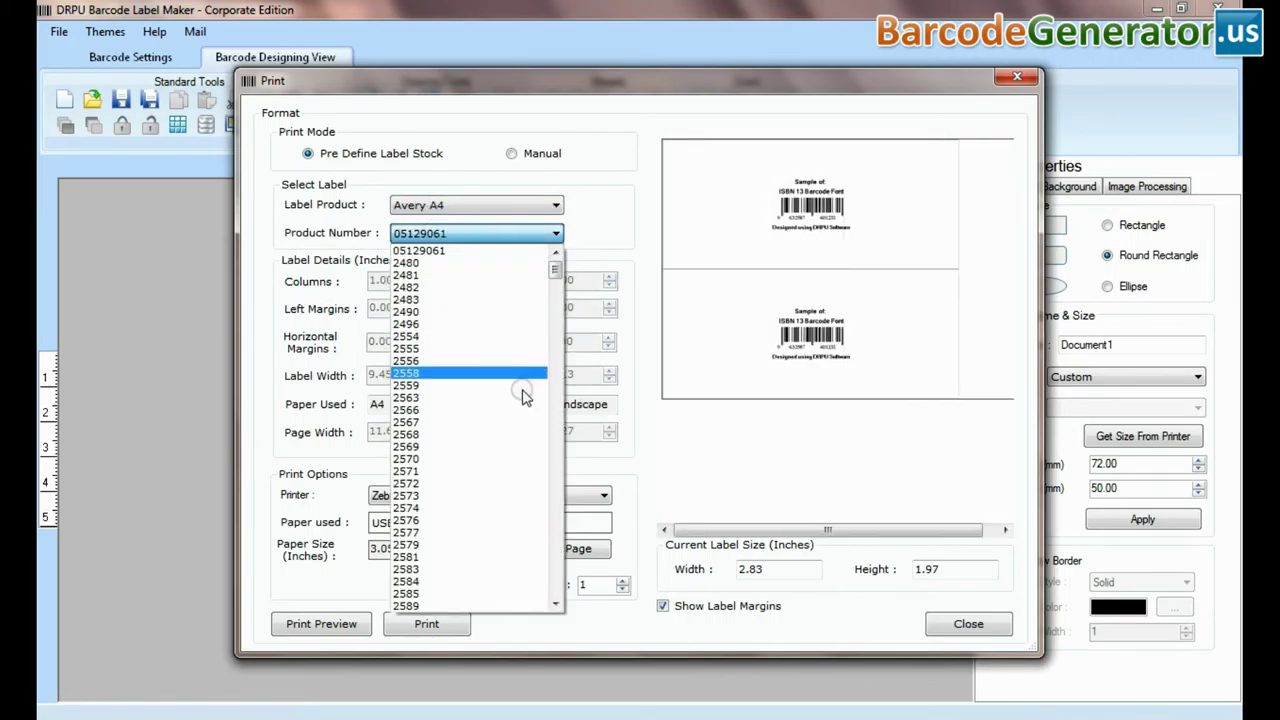
left_click_drag(553, 270, 556, 320)
left_click(446, 290)
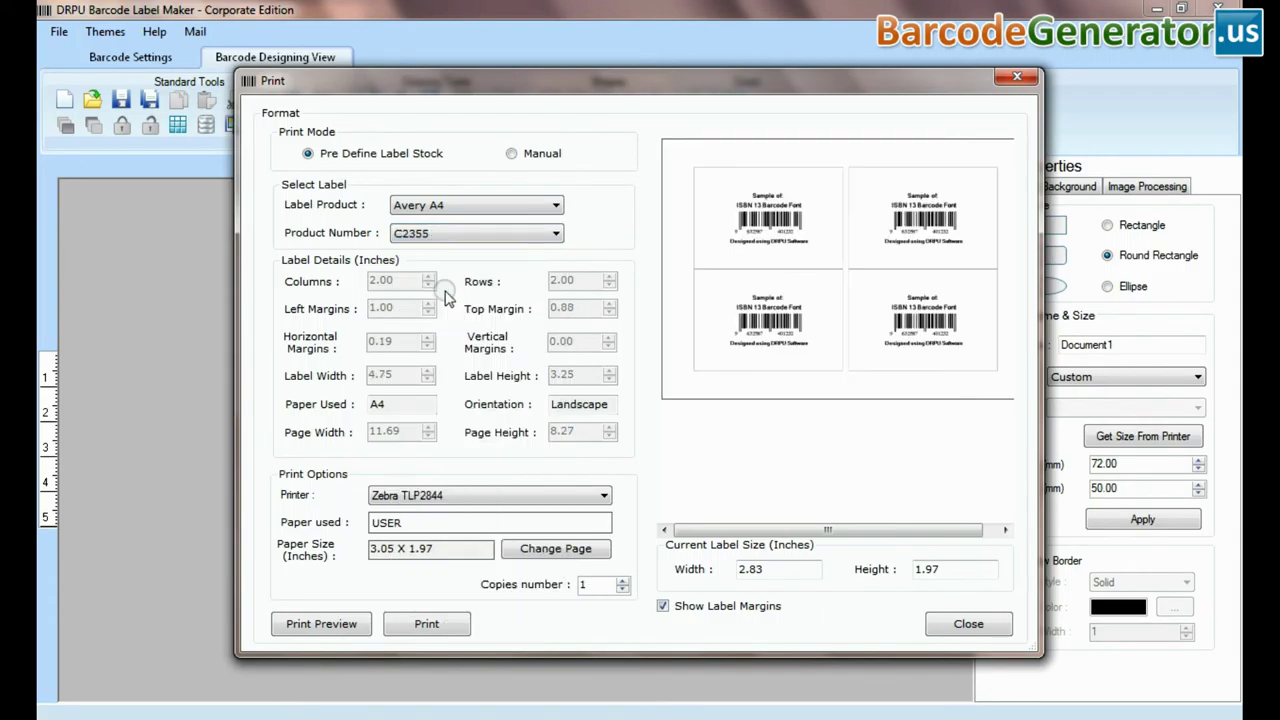
- Change the predefined label stock to Hisago, product number Hisago BX12S
left_click(432, 207)
left_click(429, 370)
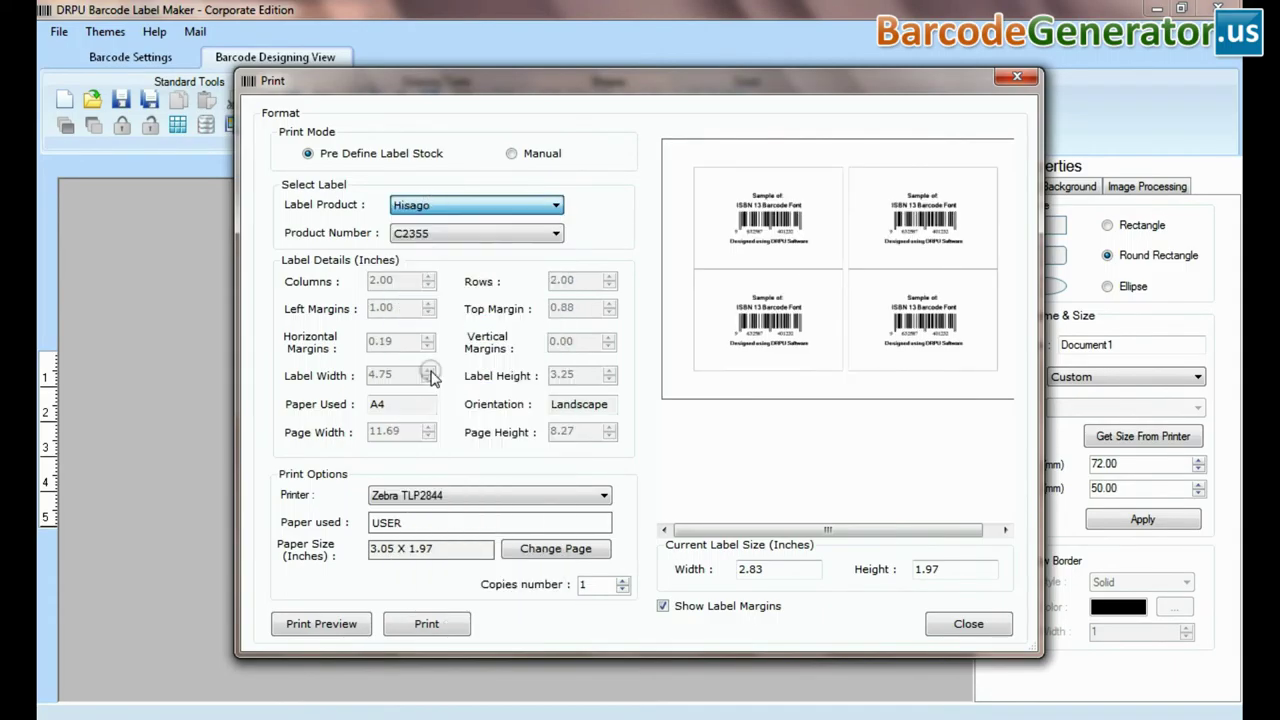
left_click(483, 236)
left_click_drag(555, 262, 554, 336)
left_click(440, 338)
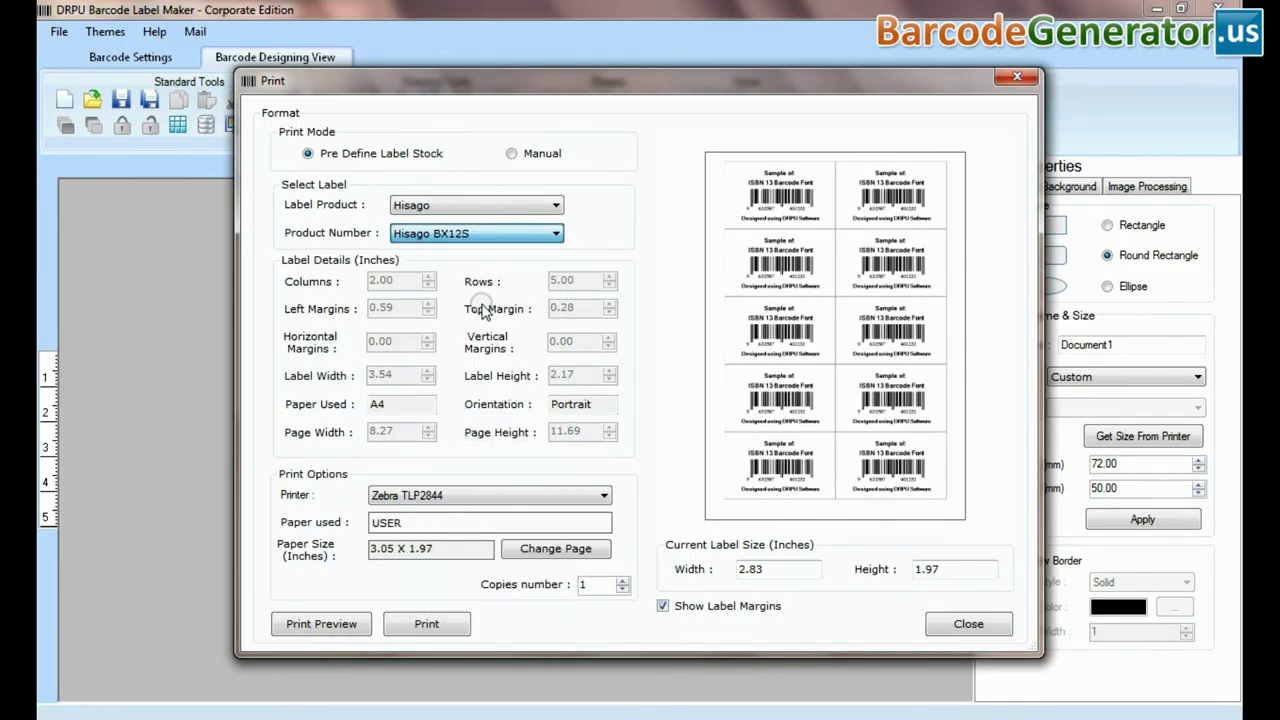
- Change the predefined label stock to Formtec, product number Formtec 3682
left_click(473, 208)
left_click(449, 329)
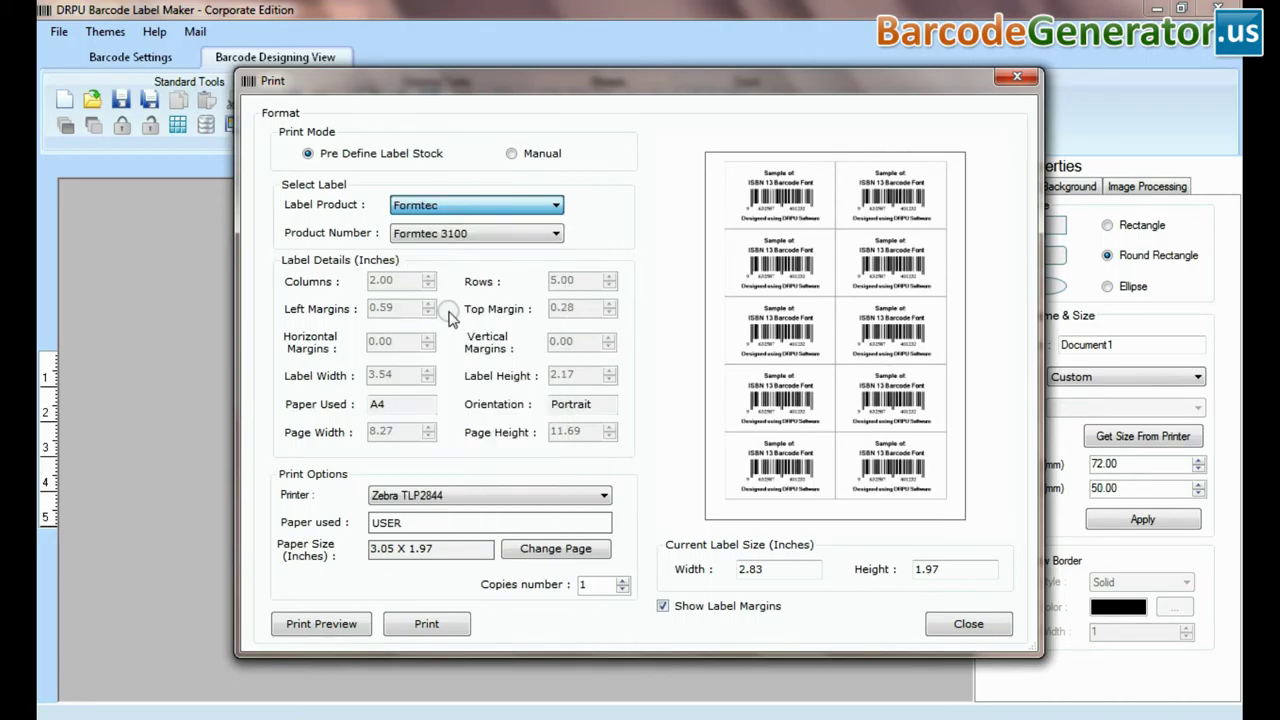
left_click(497, 235)
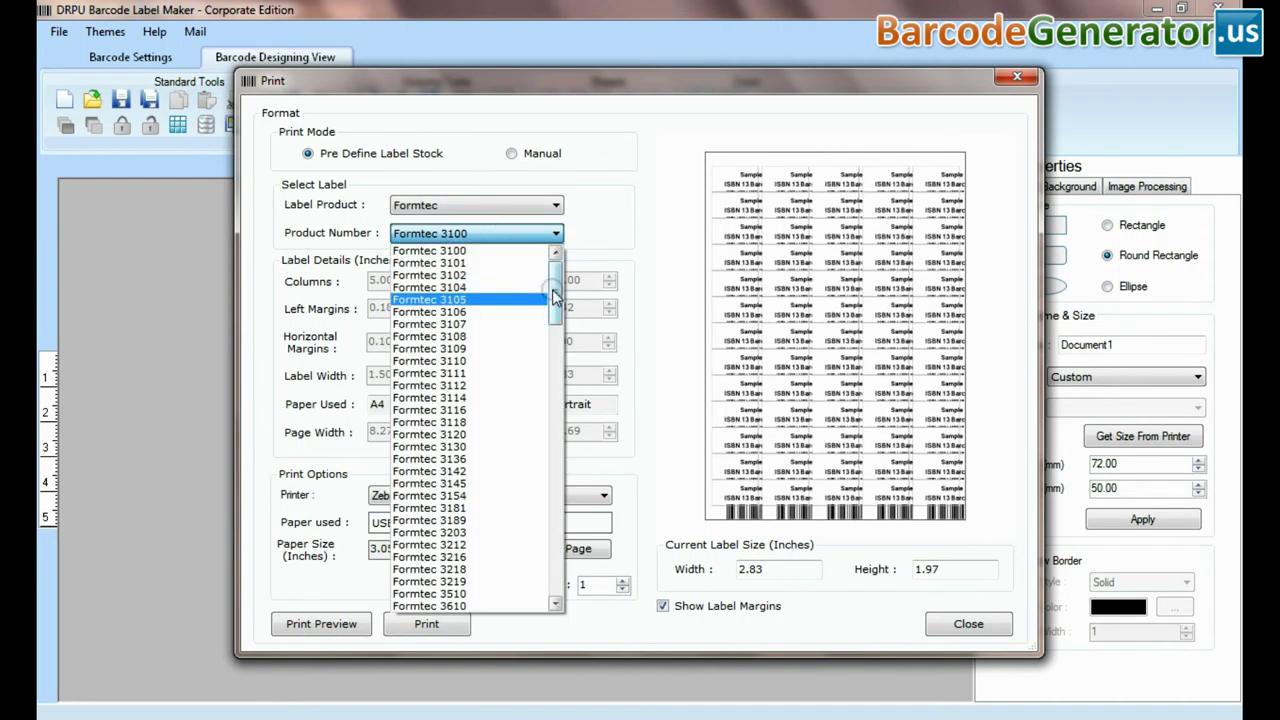
left_click_drag(555, 258, 558, 395)
left_click(465, 445)
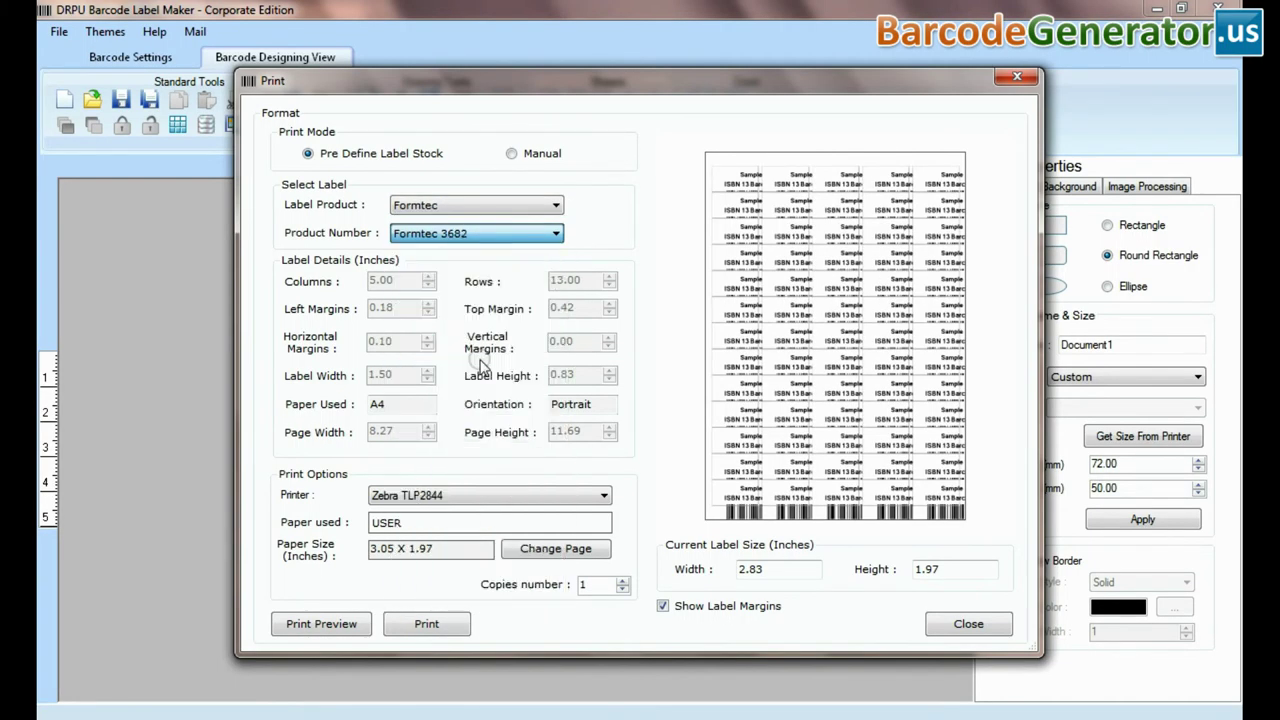
- Switch the print mode to Manual and choose the Zebra TLP2844 printer
left_click(440, 205)
left_click(440, 205)
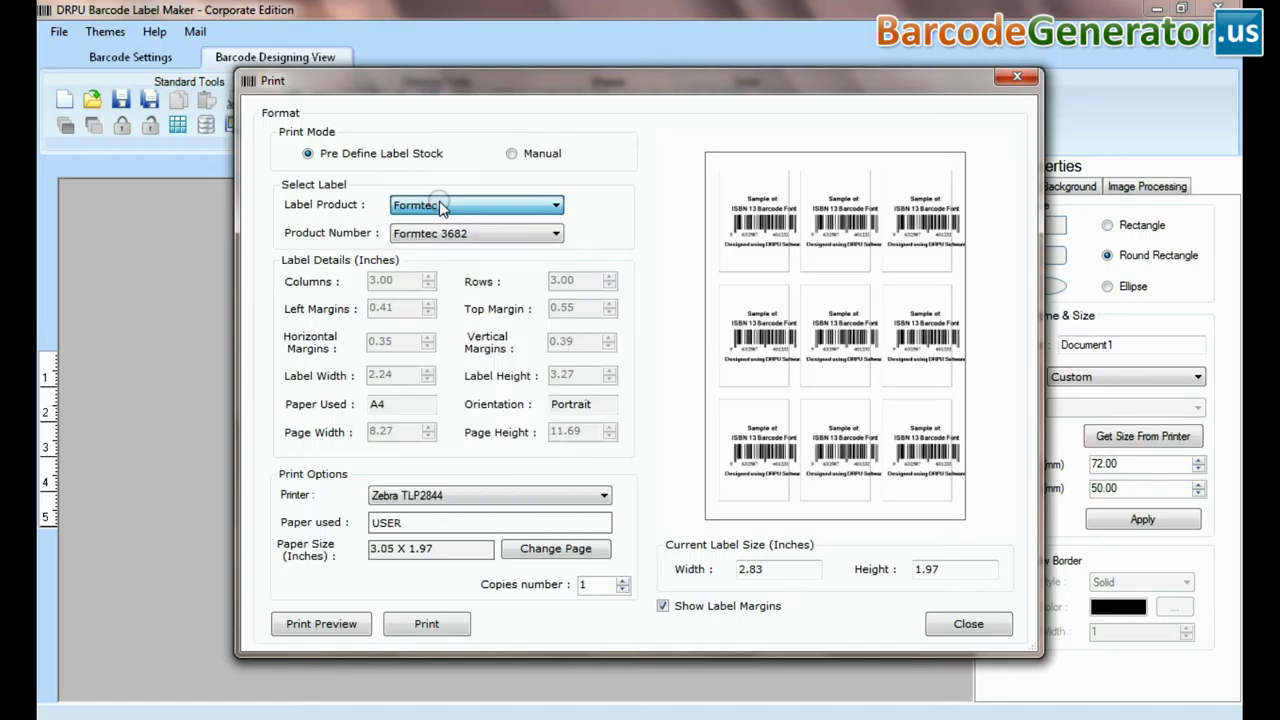
left_click(515, 154)
left_click(472, 498)
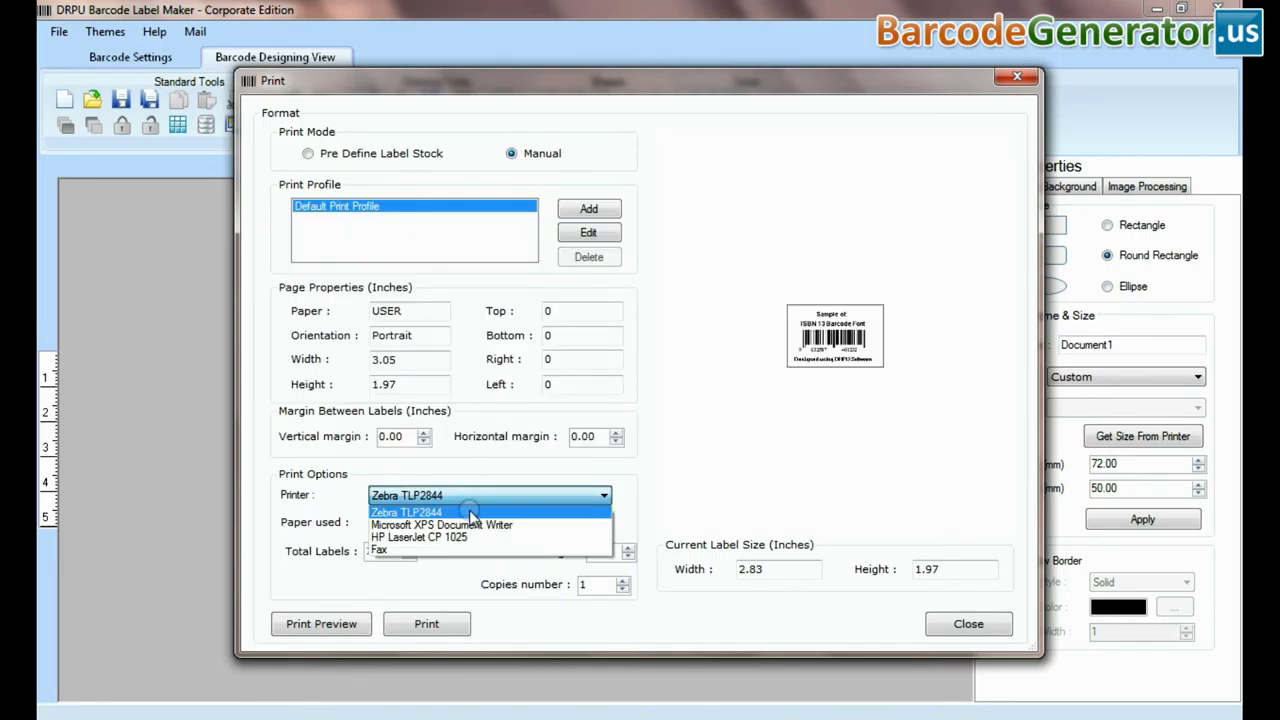
left_click(470, 511)
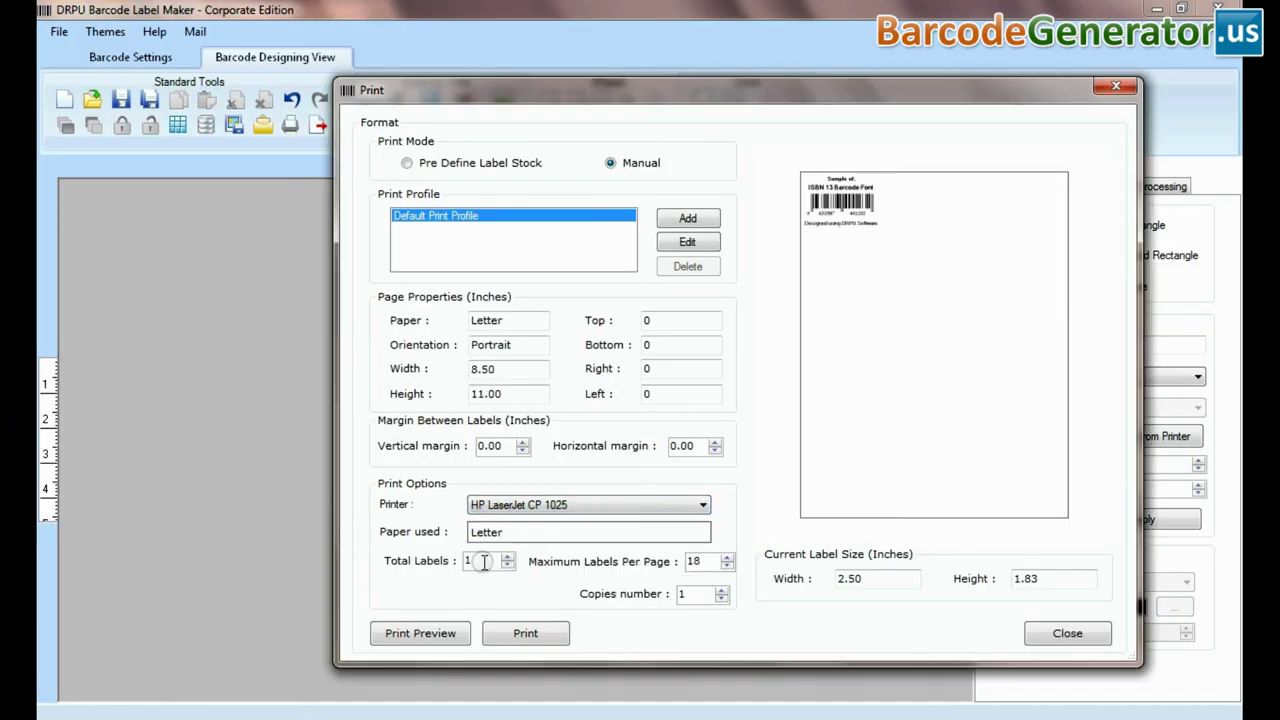
- Set the total labels to 18 and the horizontal margin between labels to 0.30 inches
left_click(715, 441)
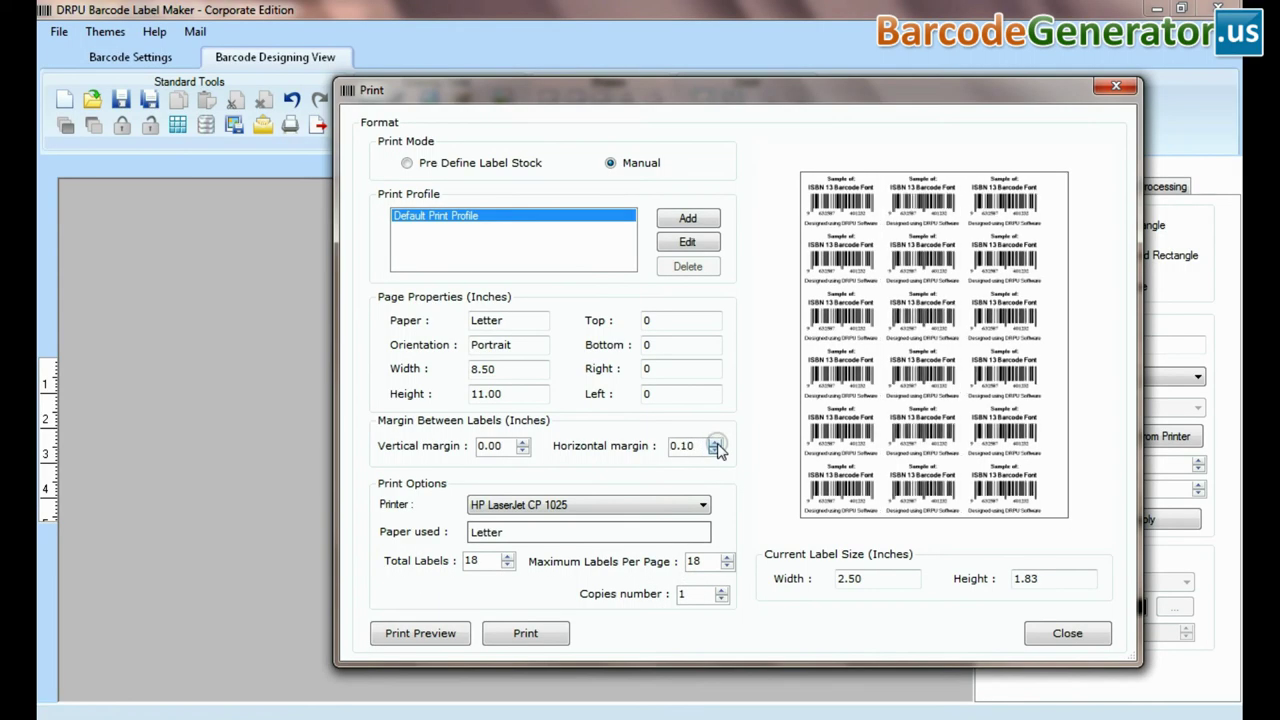
left_click(715, 441)
left_click(715, 441)
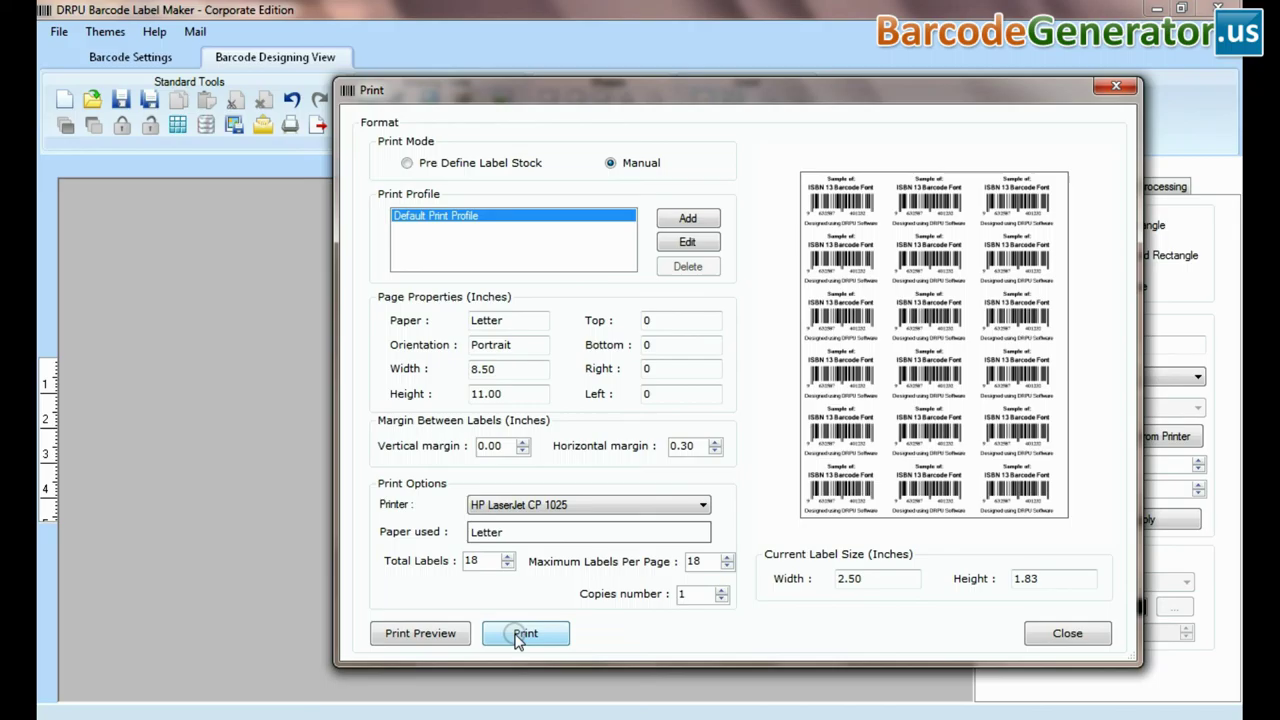